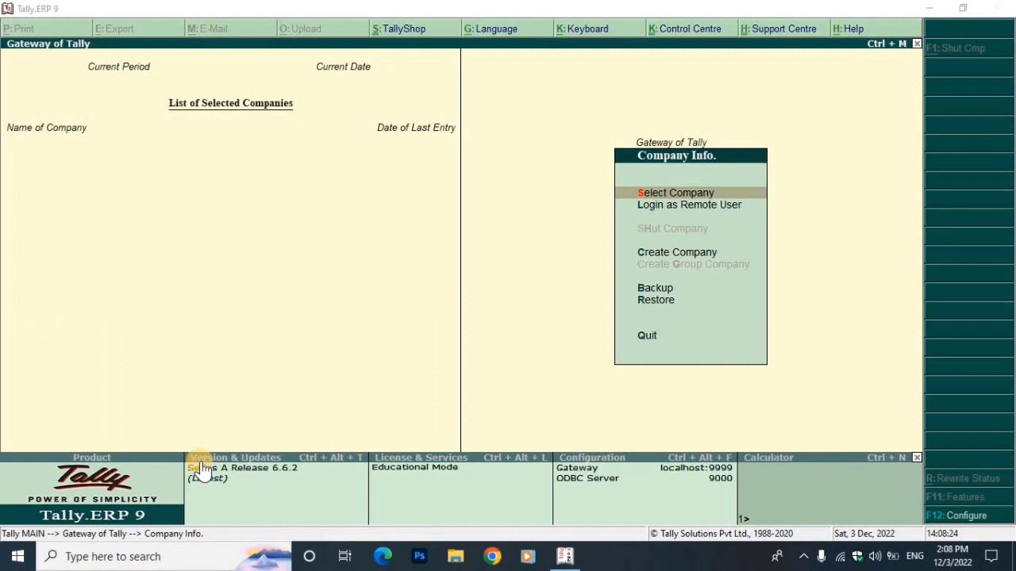
# Load the company NGL PVT LTD from the company list
pyautogui.click(612, 167)
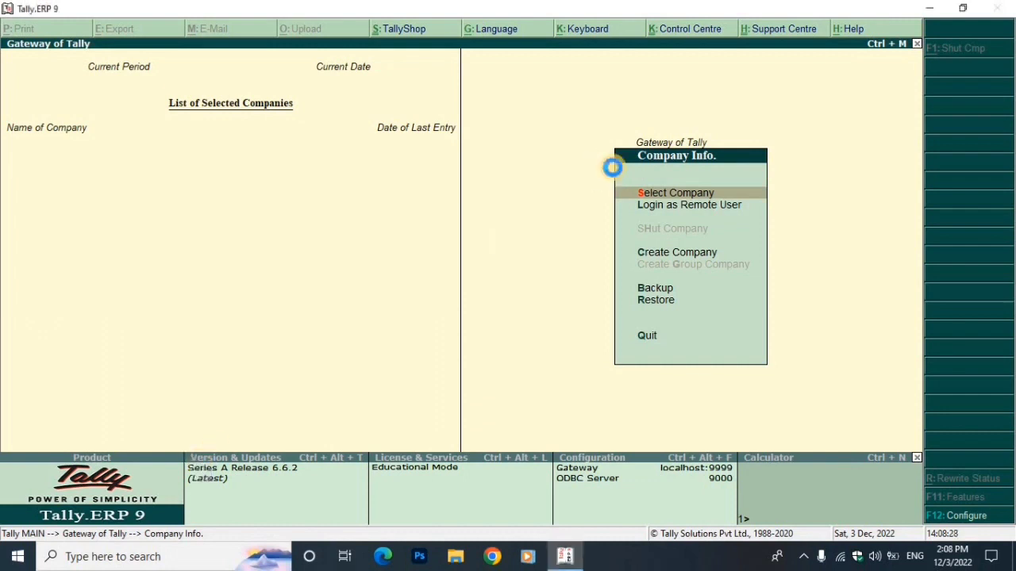
pyautogui.press('Return')
pyautogui.press('Down')
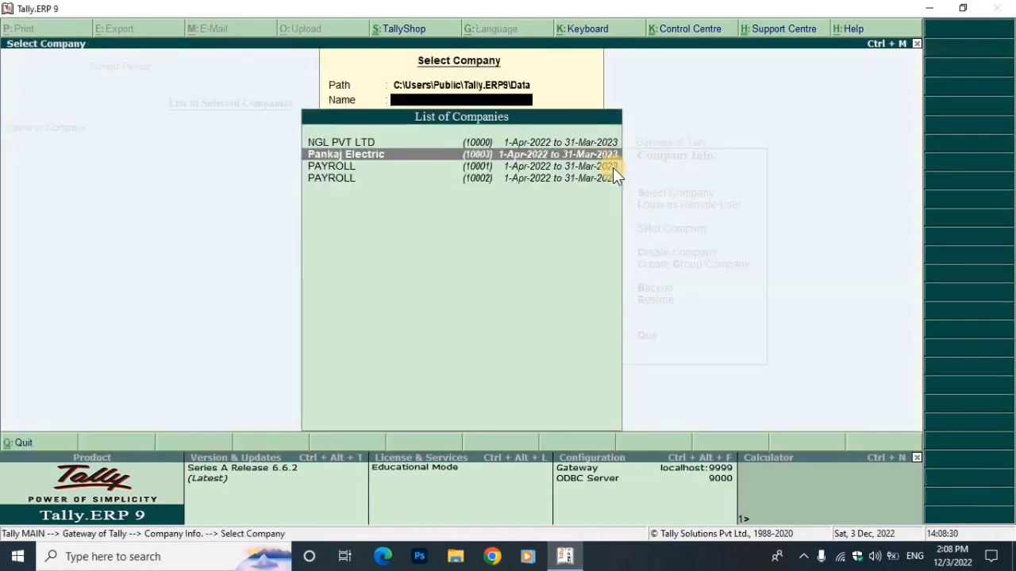
pyautogui.press('Up')
pyautogui.press('Return')
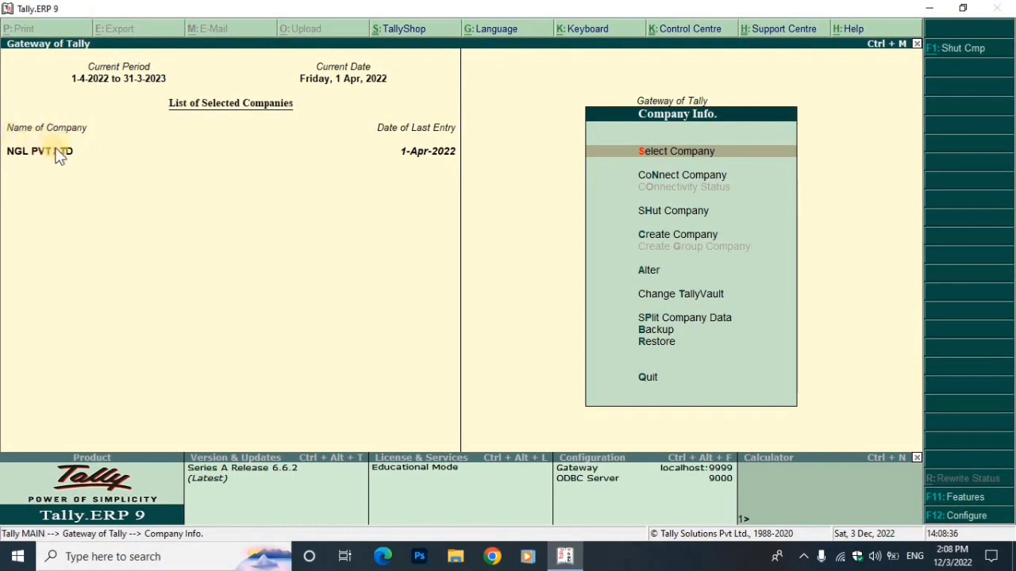
# Stay in Tally, open Accounting Vouchers briefly, then back out of the blank purchase voucher
pyautogui.press('Escape')
pyautogui.press('Escape')
pyautogui.press('n')
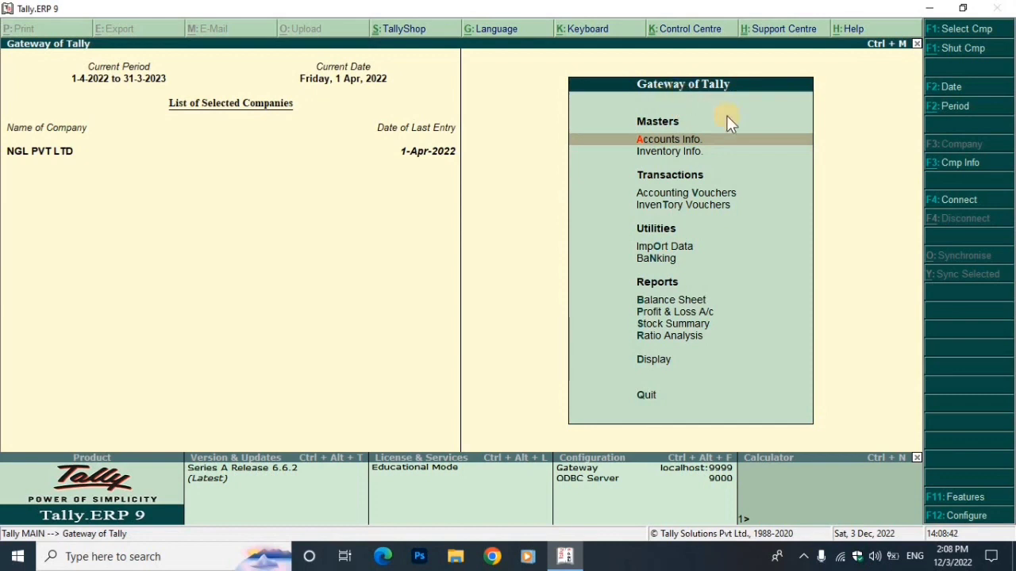
pyautogui.press('Down')
pyautogui.press('Down')
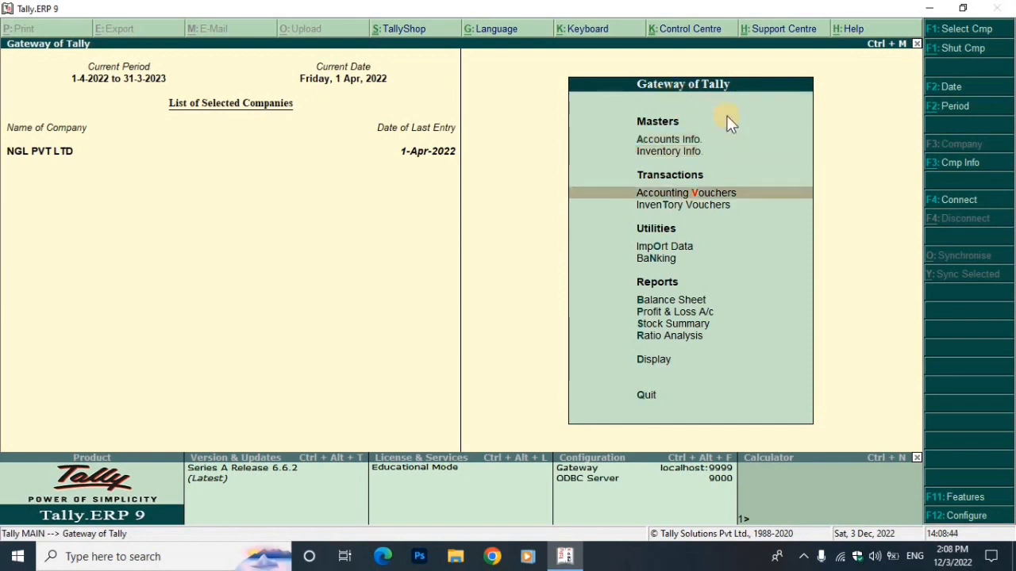
pyautogui.press('Return')
pyautogui.press('Escape')
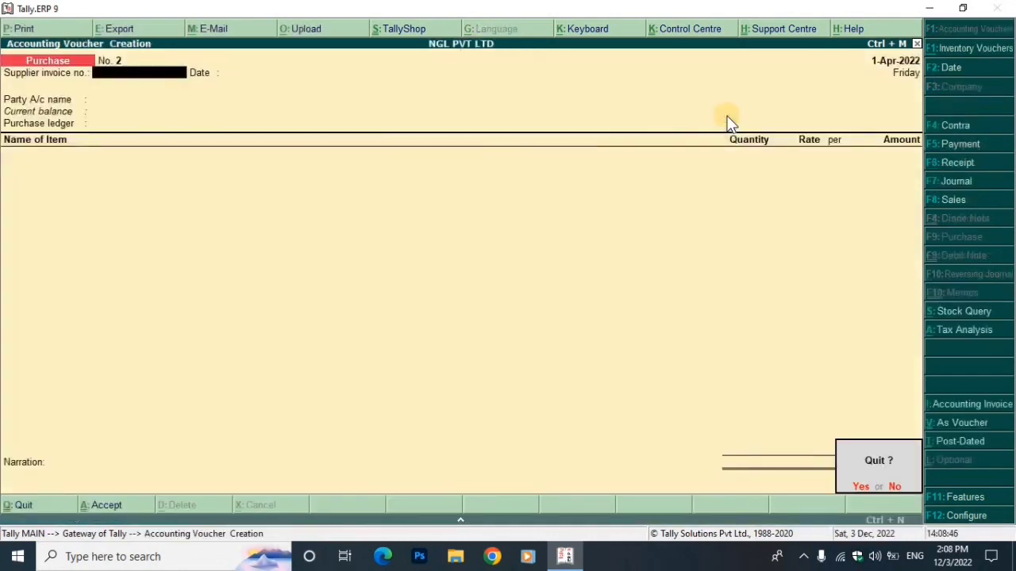
pyautogui.press('Return')
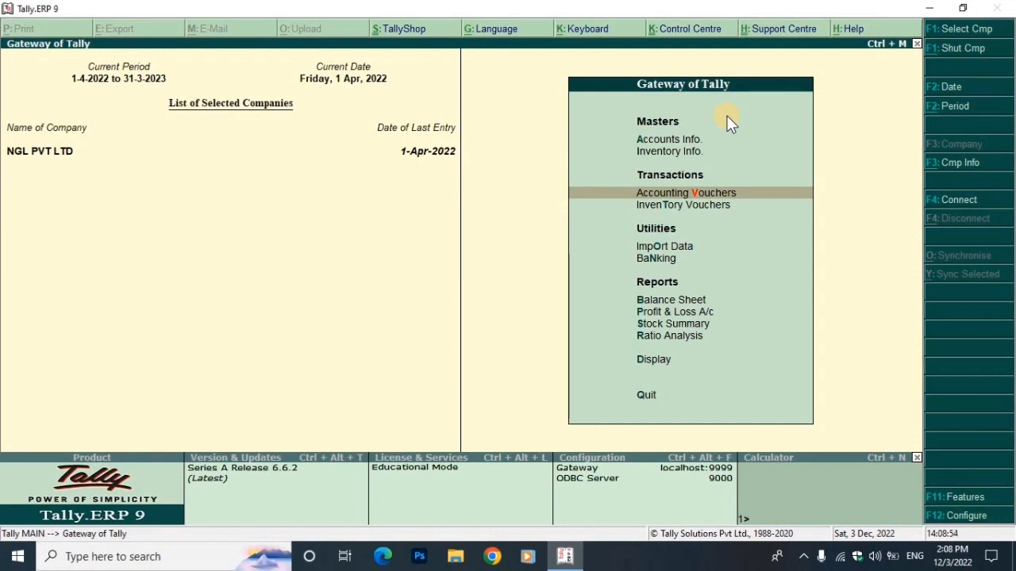
# Check April's 1,49,500.00 Mohit Electronics voucher in the Purchase Register, then return to Account Books
pyautogui.press('d')
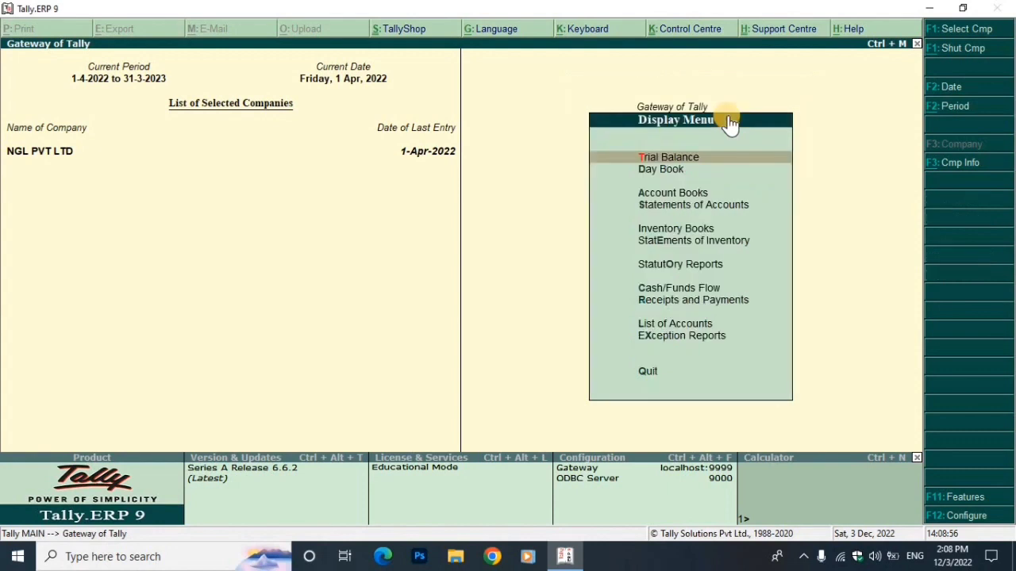
pyautogui.press('a')
pyautogui.press('Return')
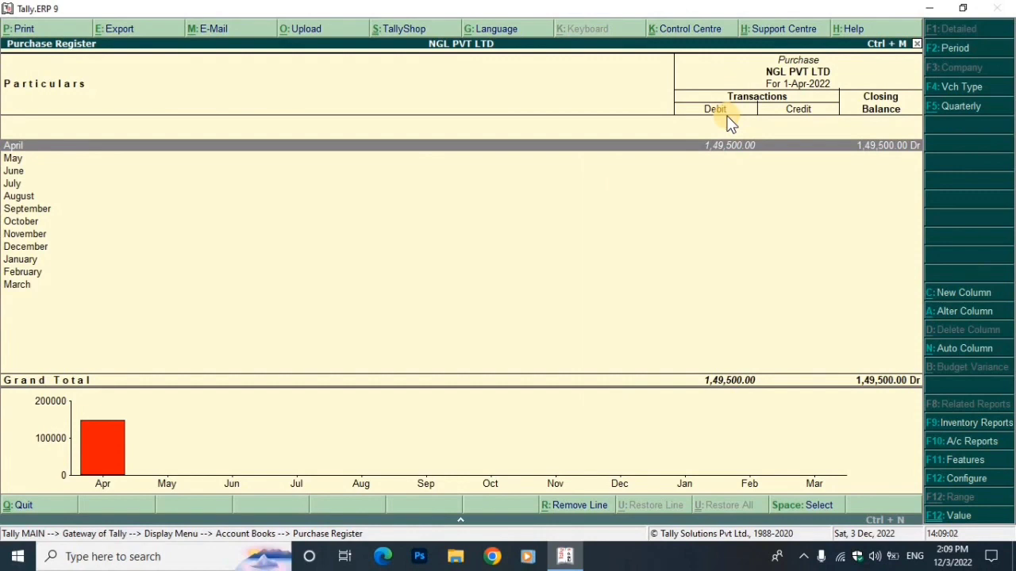
pyautogui.press('Return')
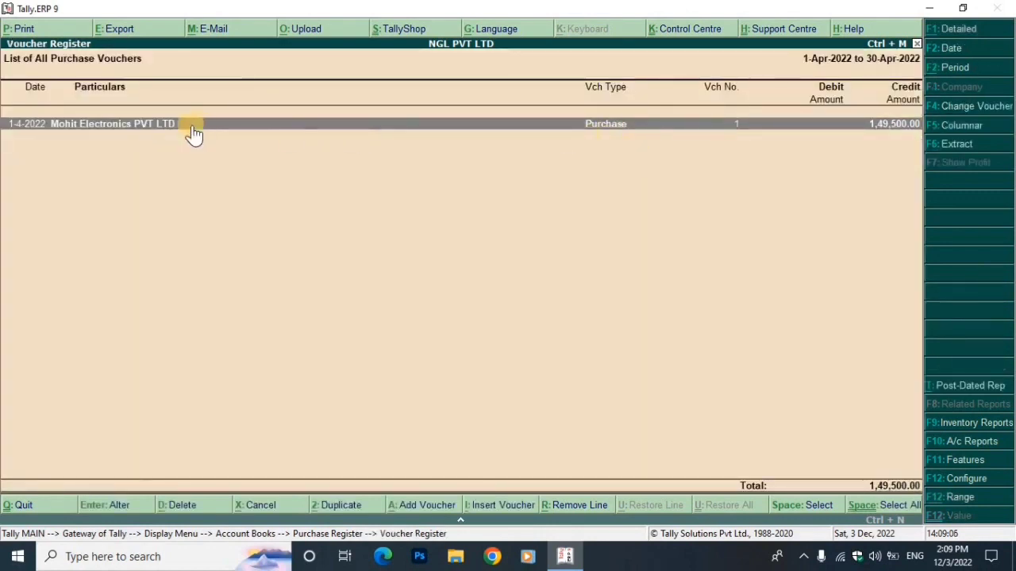
pyautogui.doubleClick(895, 137)
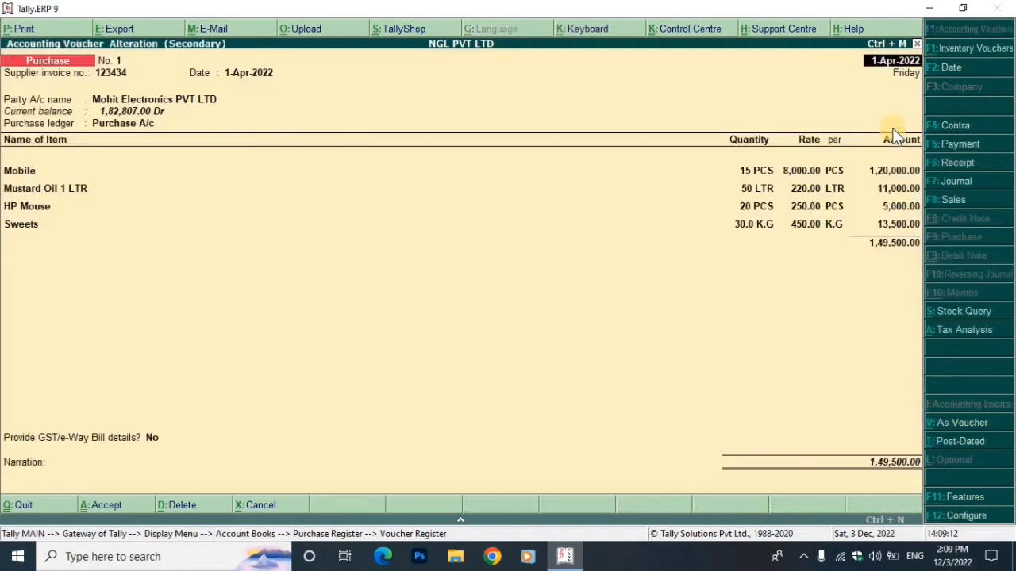
pyautogui.press('Escape')
pyautogui.press('Escape')
pyautogui.press('Return')
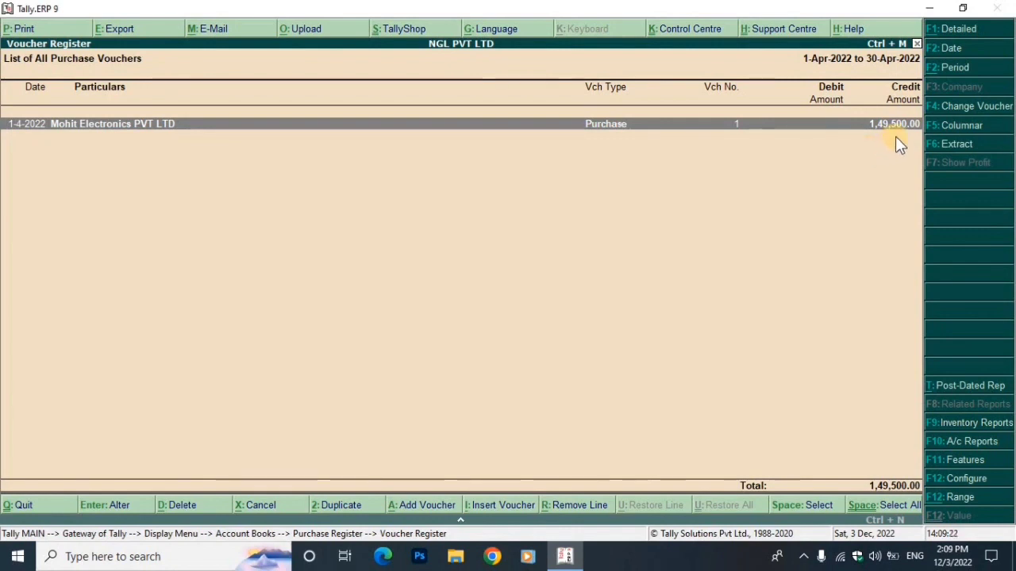
pyautogui.press('Escape')
pyautogui.press('Escape')
pyautogui.press('Escape')
pyautogui.press('Escape')
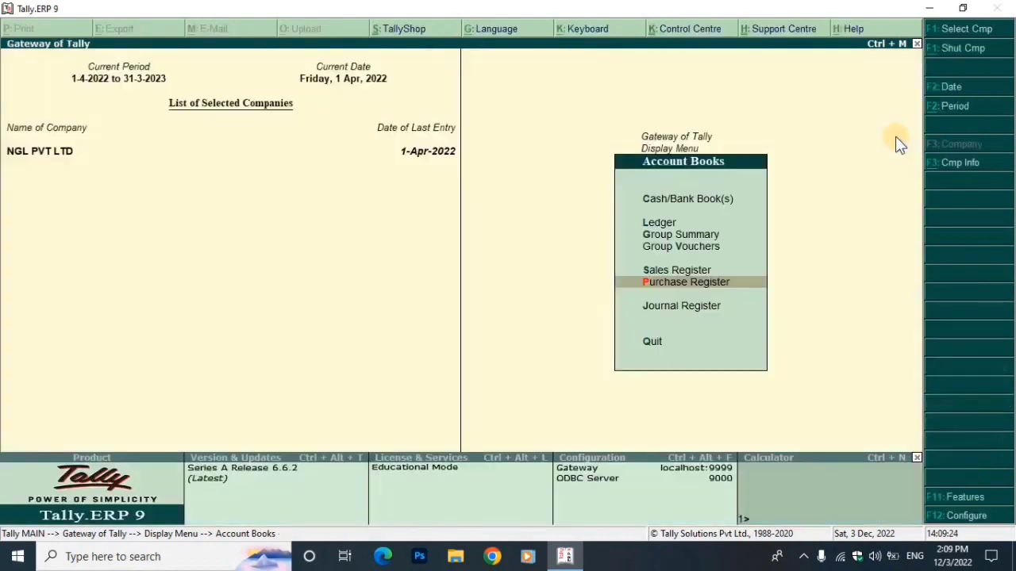
# Open Accounting Vouchers and switch to a new Payment voucher No. 1
pyautogui.press('Up')
pyautogui.press('Up')
pyautogui.press('Up')
pyautogui.press('Up')
pyautogui.press('Up')
pyautogui.press('Up')
pyautogui.press('Up')
pyautogui.press('Up')
pyautogui.press('Up')
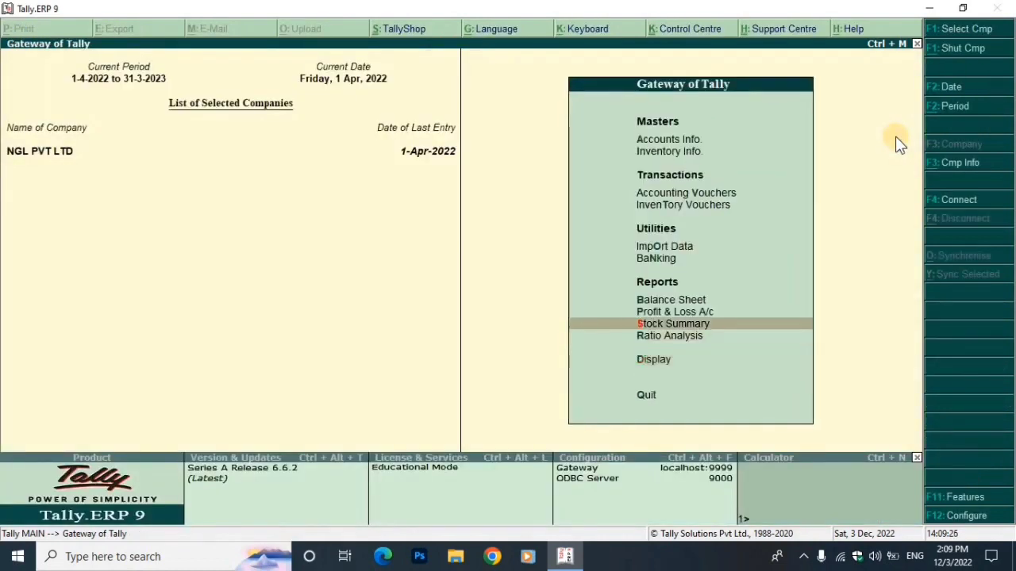
pyautogui.press('Down')
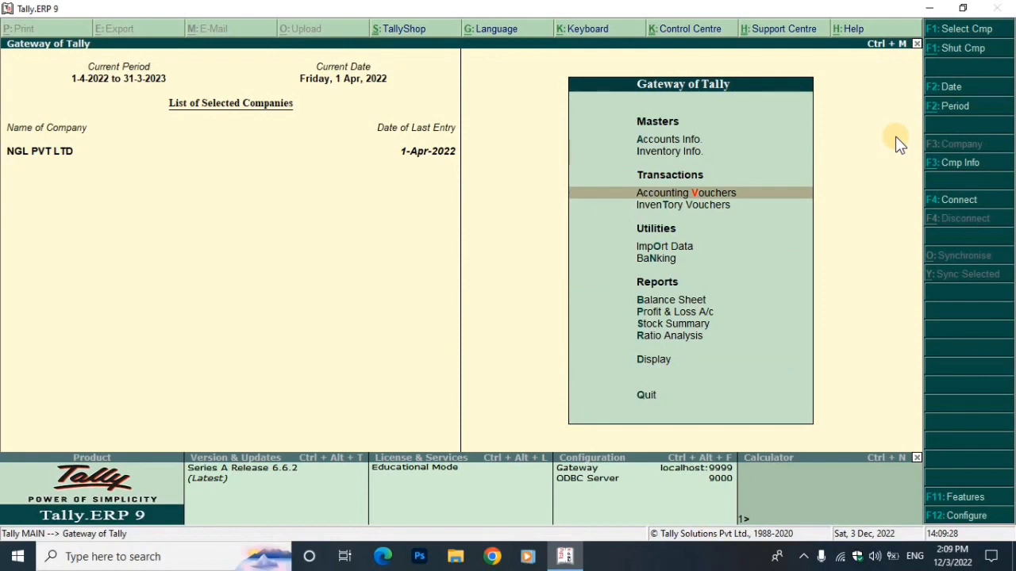
pyautogui.press('Return')
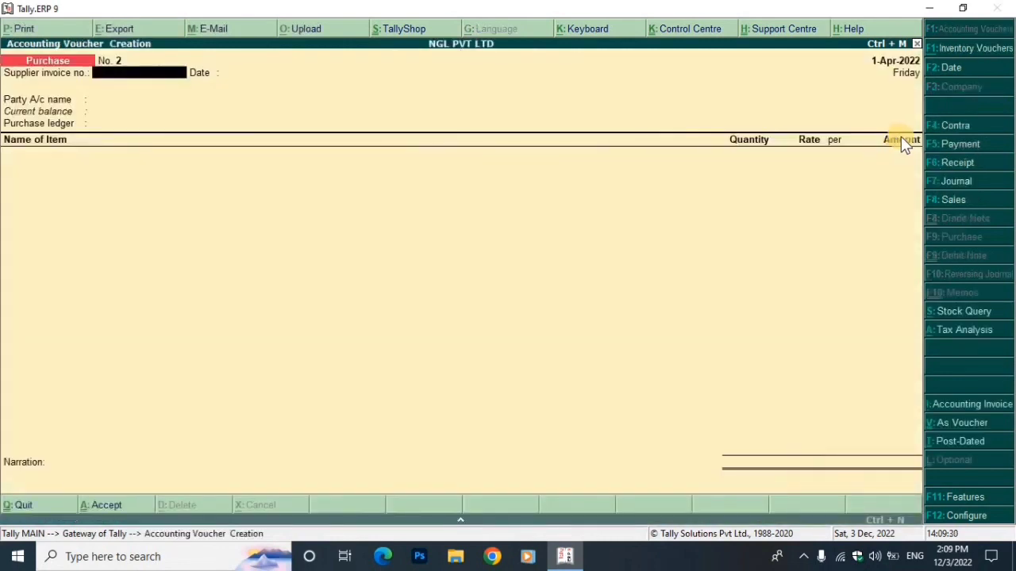
pyautogui.click(963, 148)
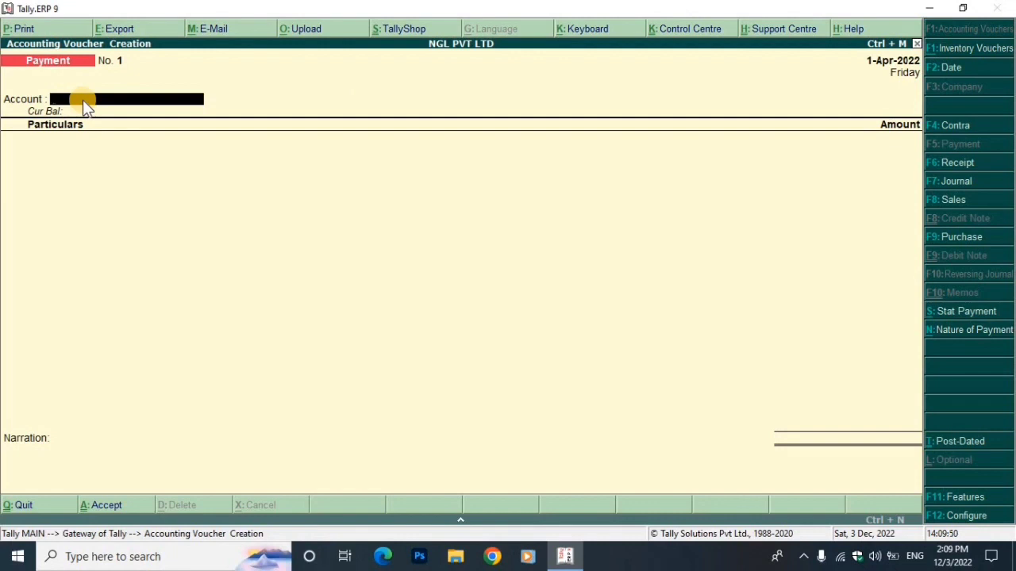
# Enter PNB Bank as the account, Mohit Electronics PVT LTD as payee, amount 149500
pyautogui.write('H')
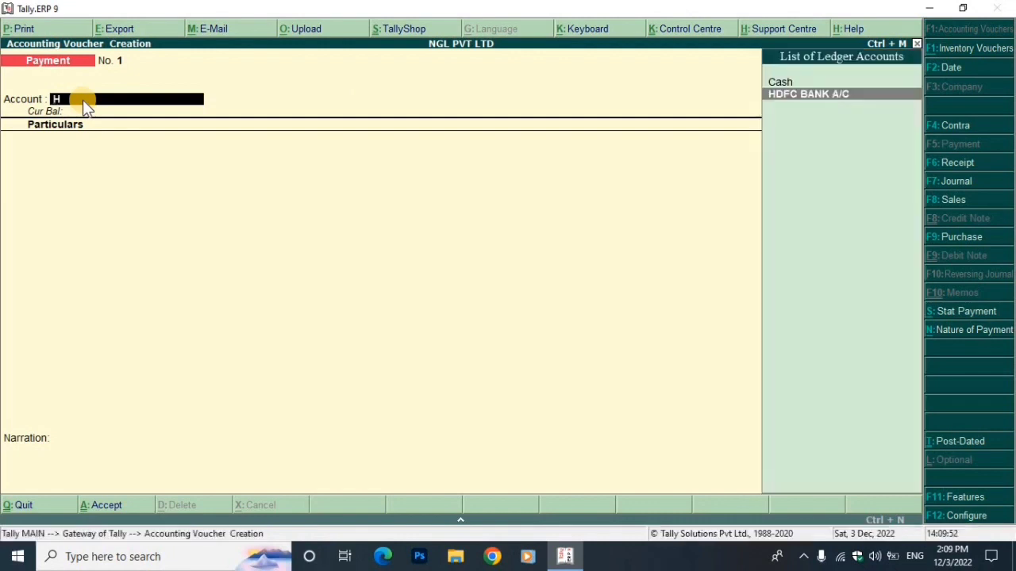
pyautogui.press('BackSpace')
pyautogui.write('Pn')
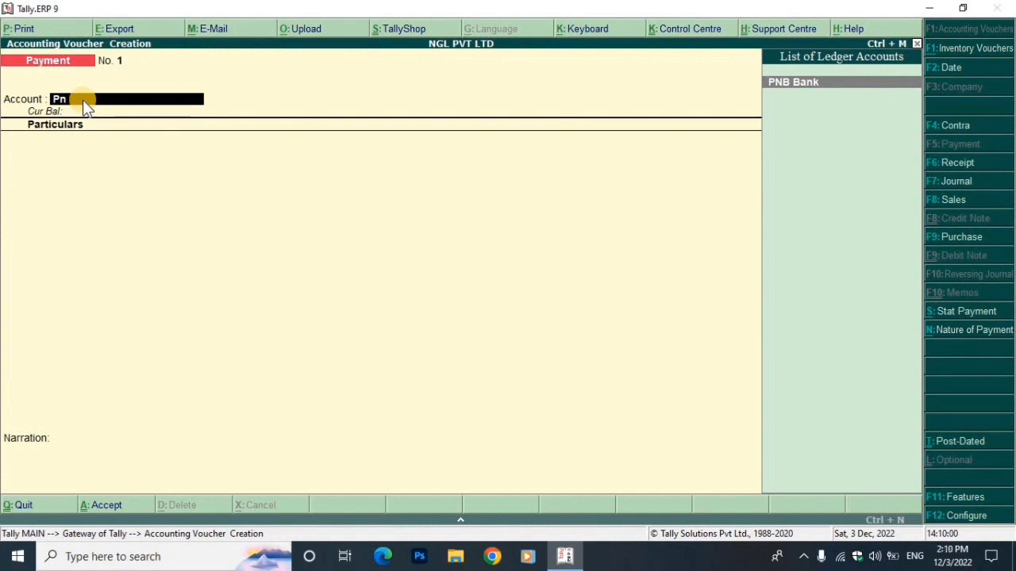
pyautogui.press('Return')
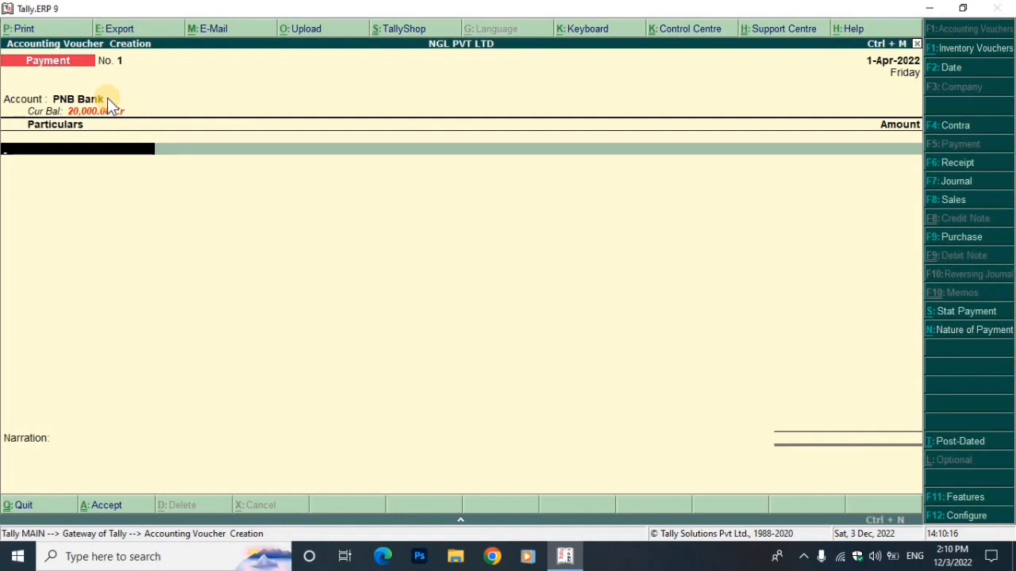
pyautogui.write('Mo')
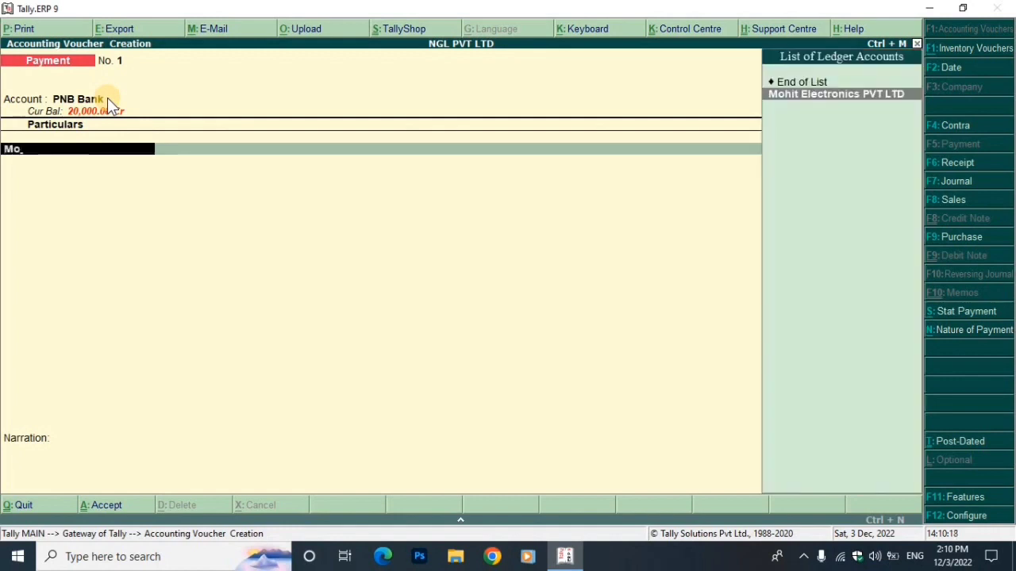
pyautogui.press('Return')
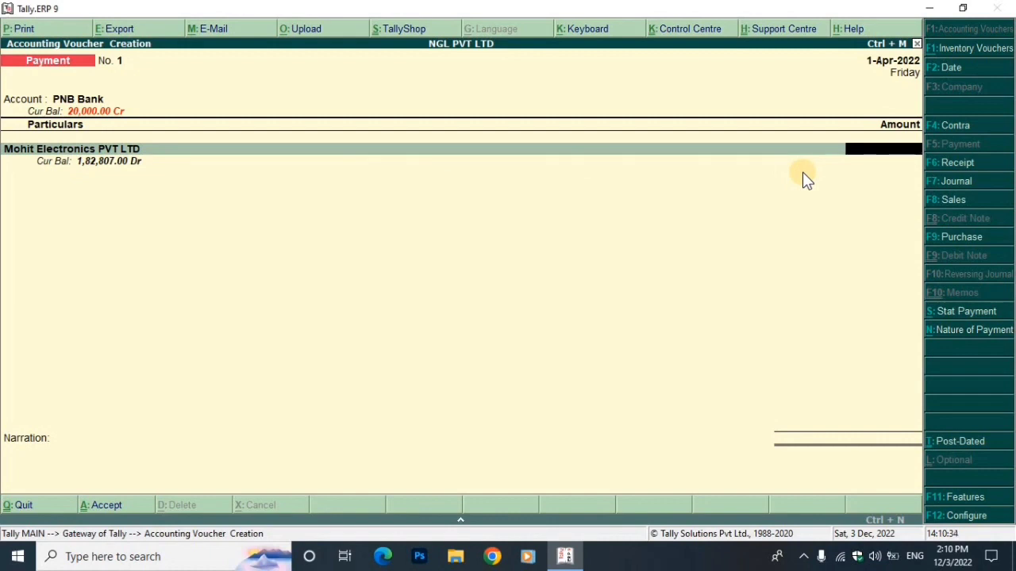
pyautogui.write('149')
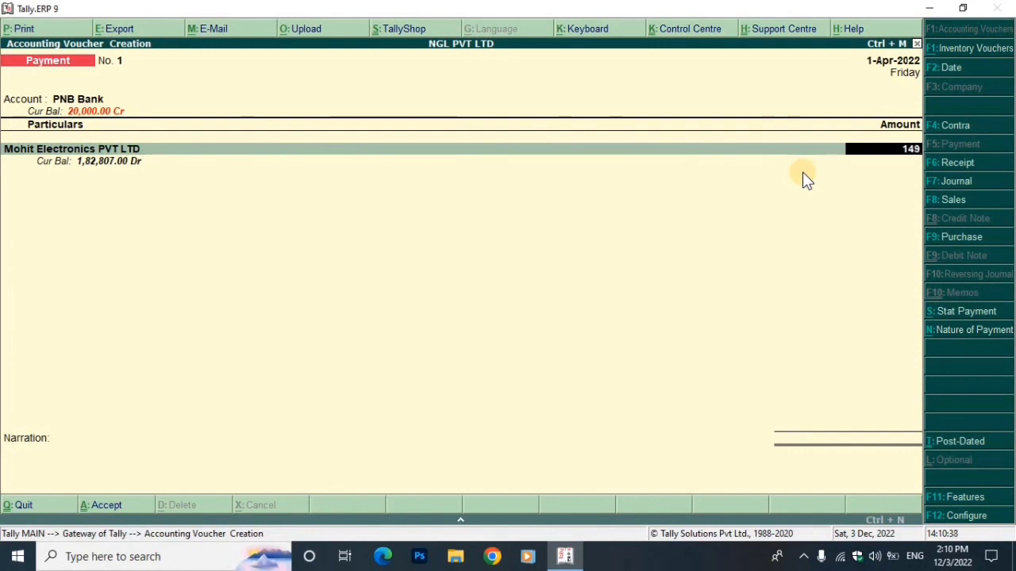
pyautogui.write('500')
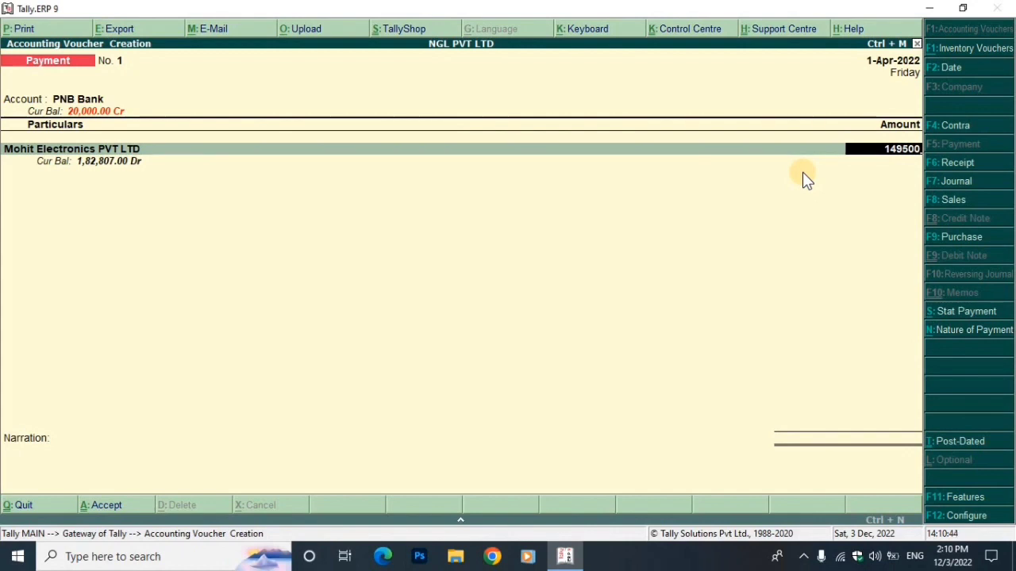
# Apply the 1,49,500.00 payment against bill 123434 and bring up PNB Bank's allocation details
pyautogui.press('Return')
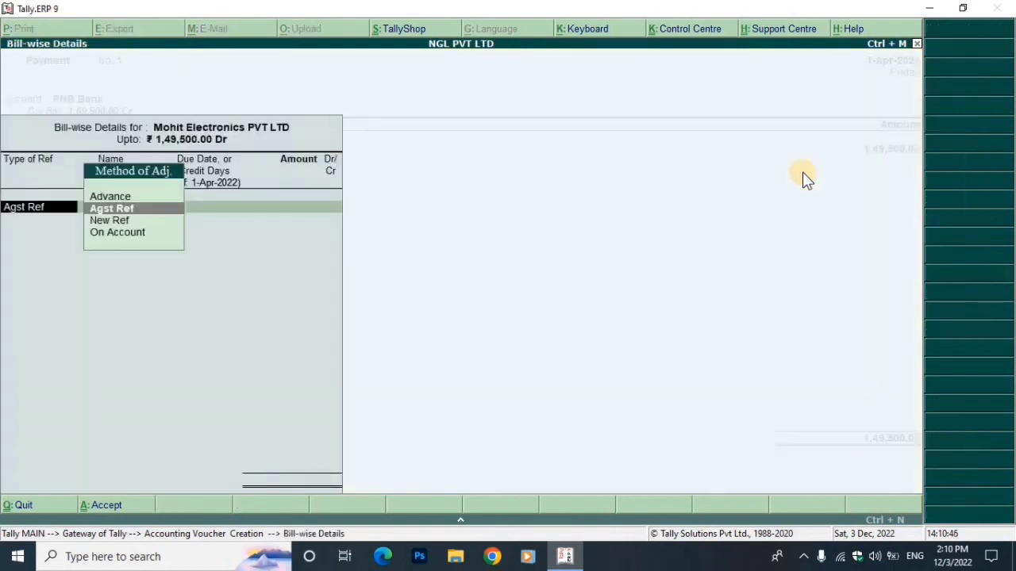
pyautogui.press('Return')
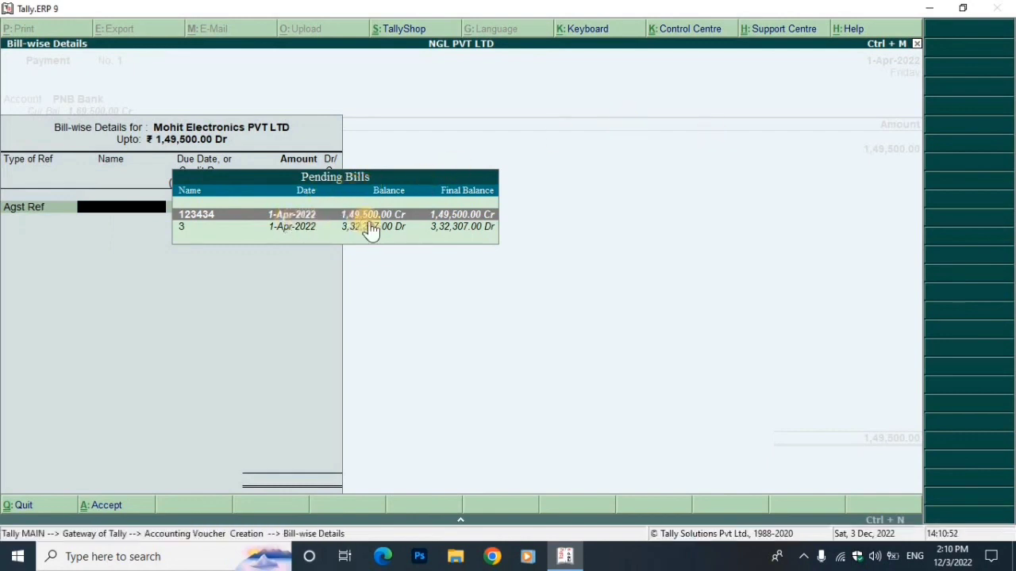
pyautogui.press('Return')
pyautogui.press('Return')
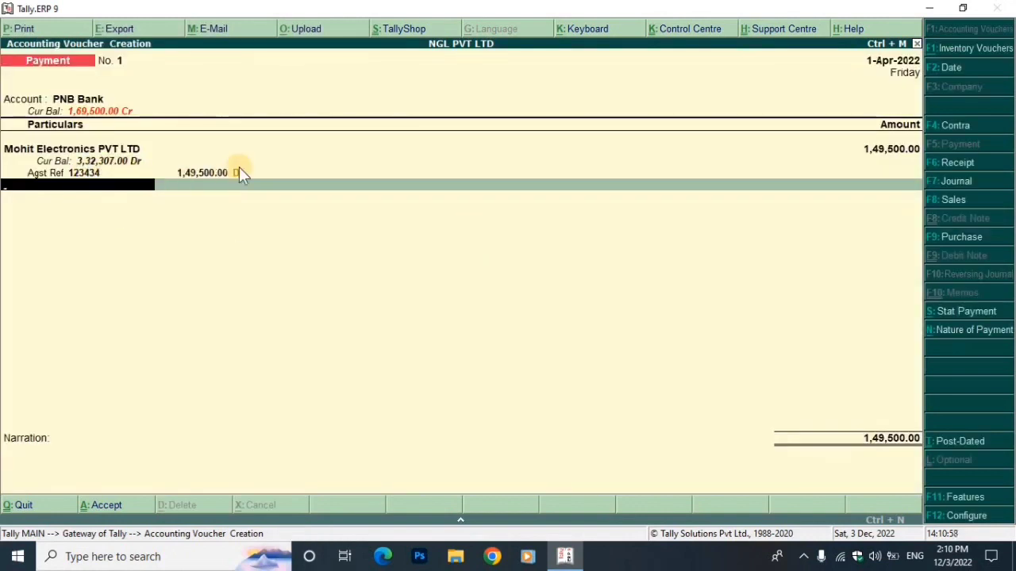
pyautogui.press('Return')
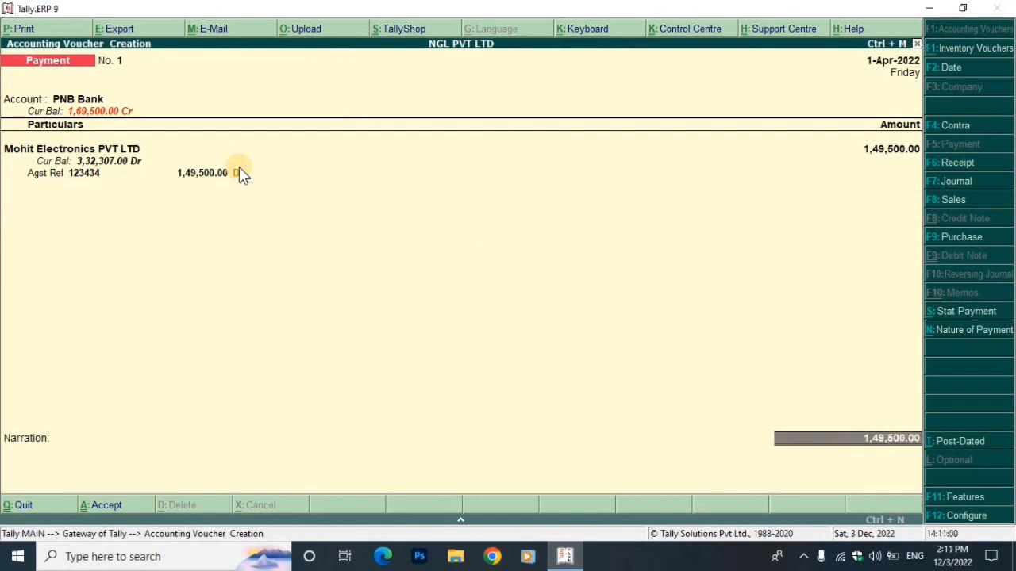
pyautogui.press('Return')
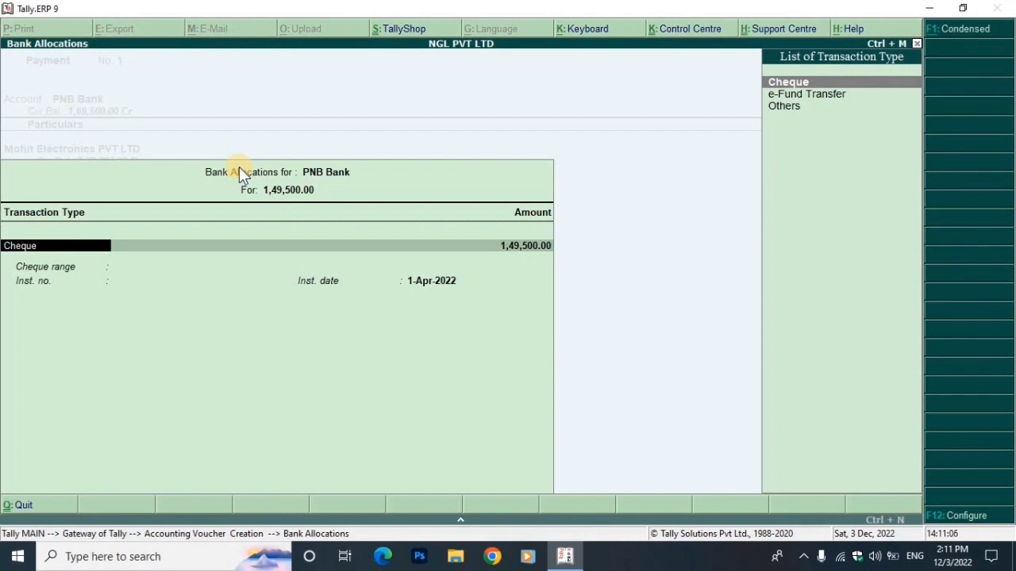
# Set the transaction type to e-Fund Transfer and enter the payee's bank account number
pyautogui.press('Down')
pyautogui.press('Up')
pyautogui.press('Down')
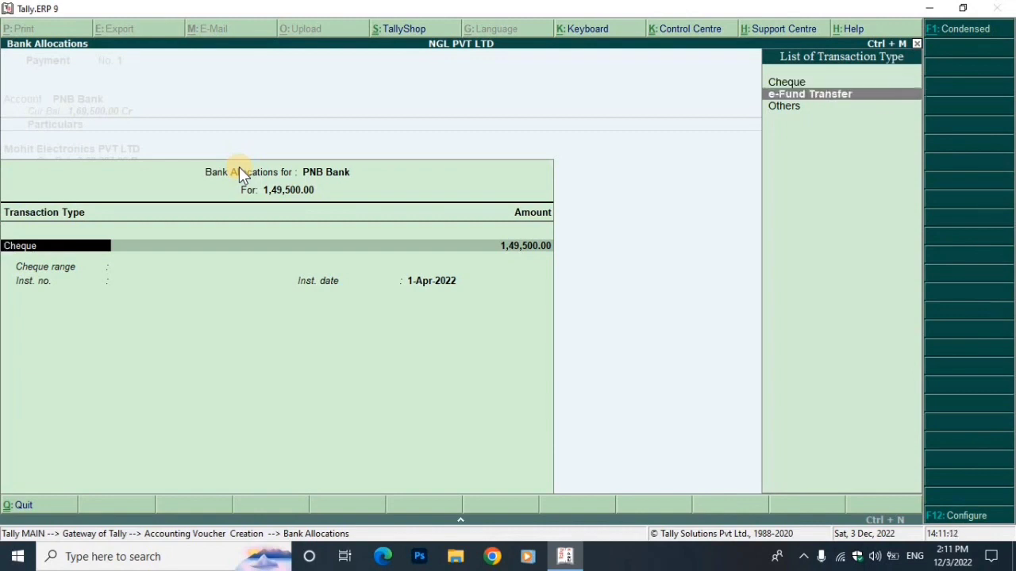
pyautogui.press('Down')
pyautogui.press('Up')
pyautogui.press('Return')
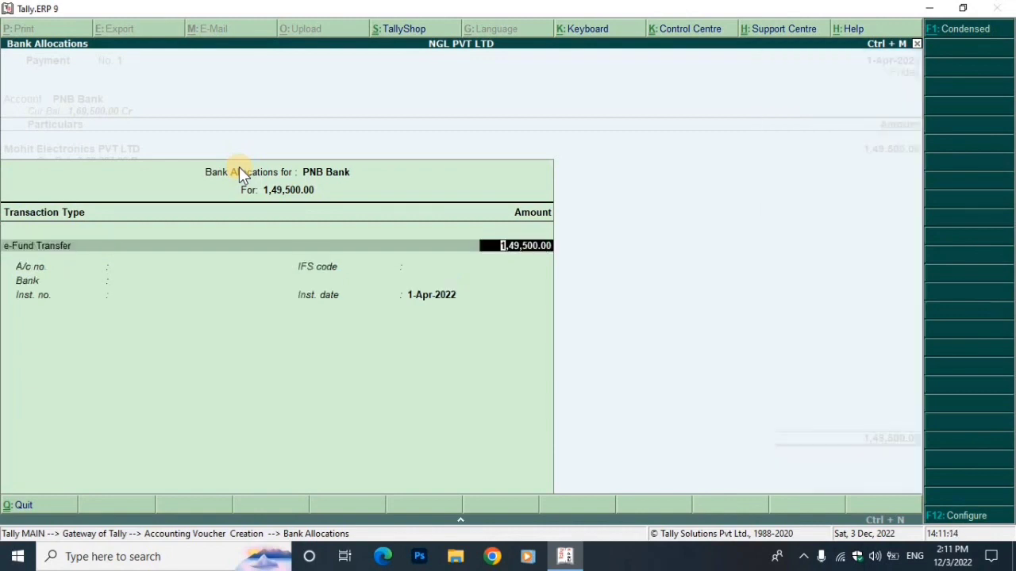
pyautogui.press('Return')
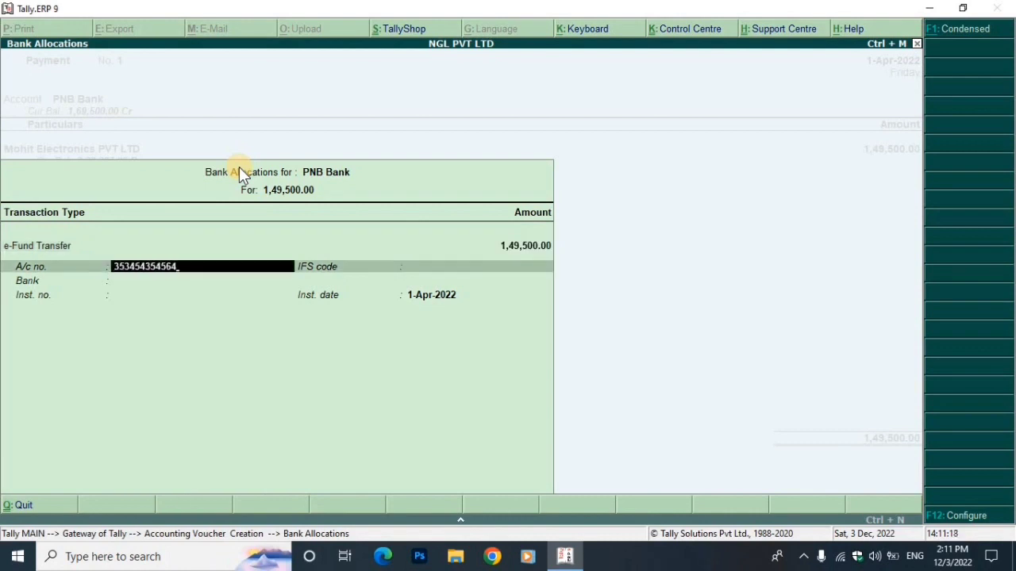
pyautogui.press('Return')
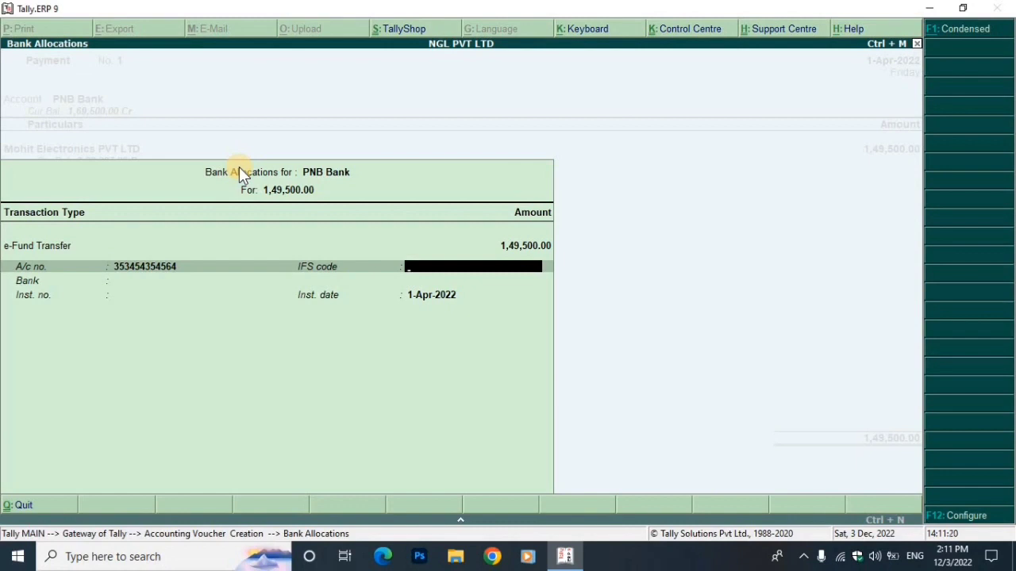
# Enter the IFS code, set the bank to Not Applicable, and save Payment voucher No. 1
pyautogui.write('PNBIERE')
pyautogui.press('Return')
pyautogui.press('Return')
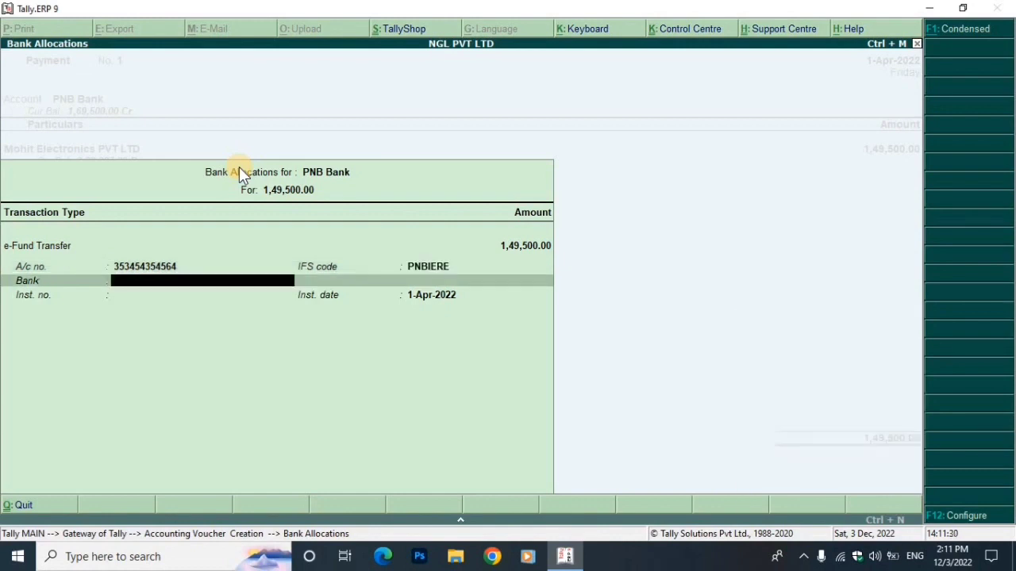
pyautogui.press('Return')
pyautogui.press('BackSpace')
pyautogui.press('Return')
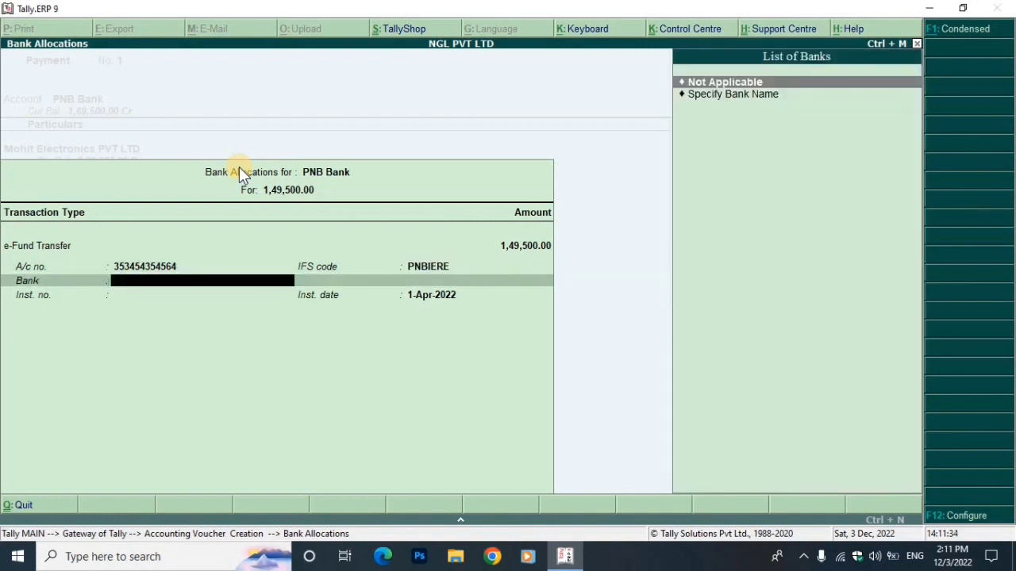
pyautogui.press('Return')
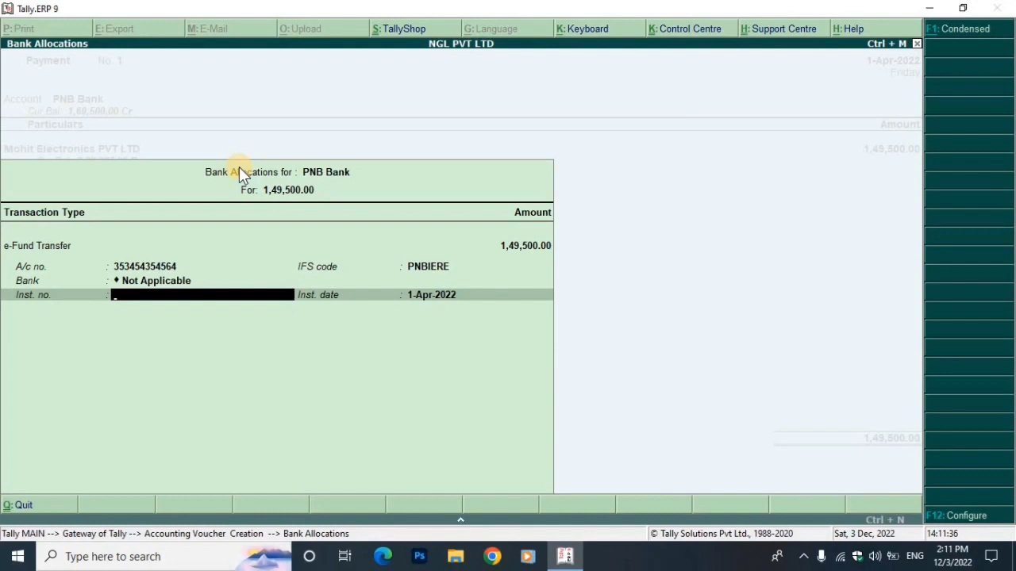
pyautogui.press('Return')
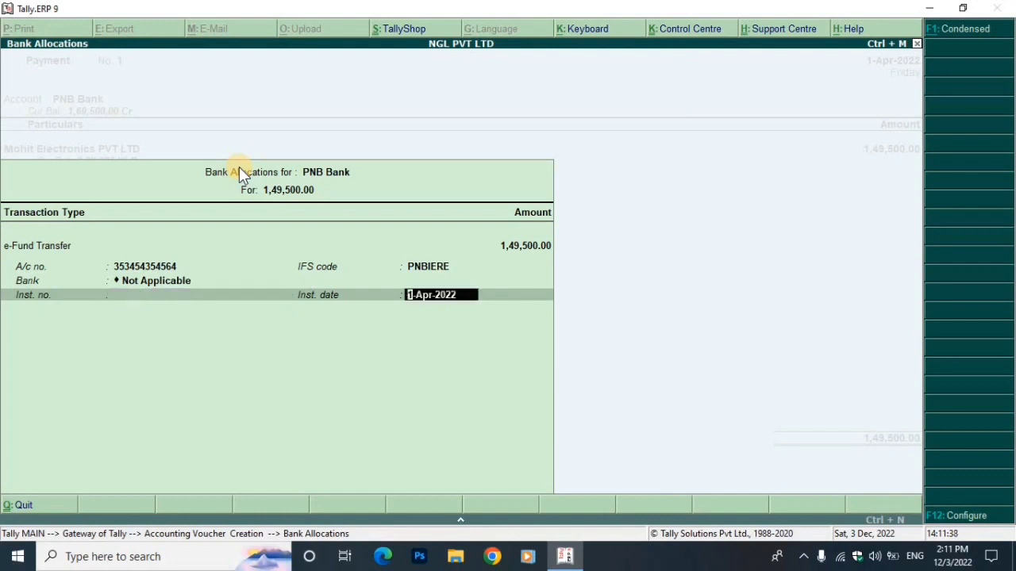
pyautogui.press('Return')
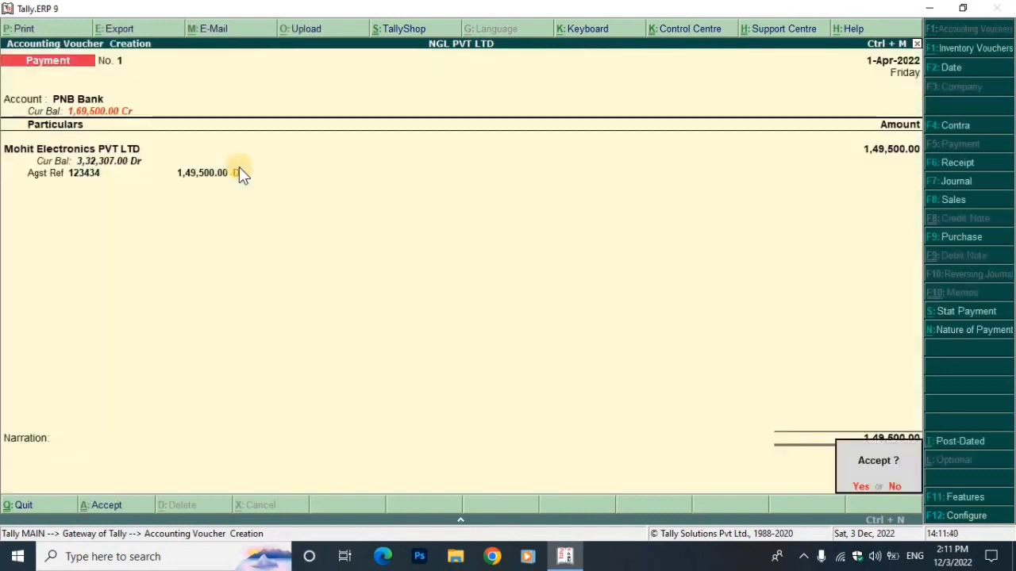
pyautogui.press('Return')
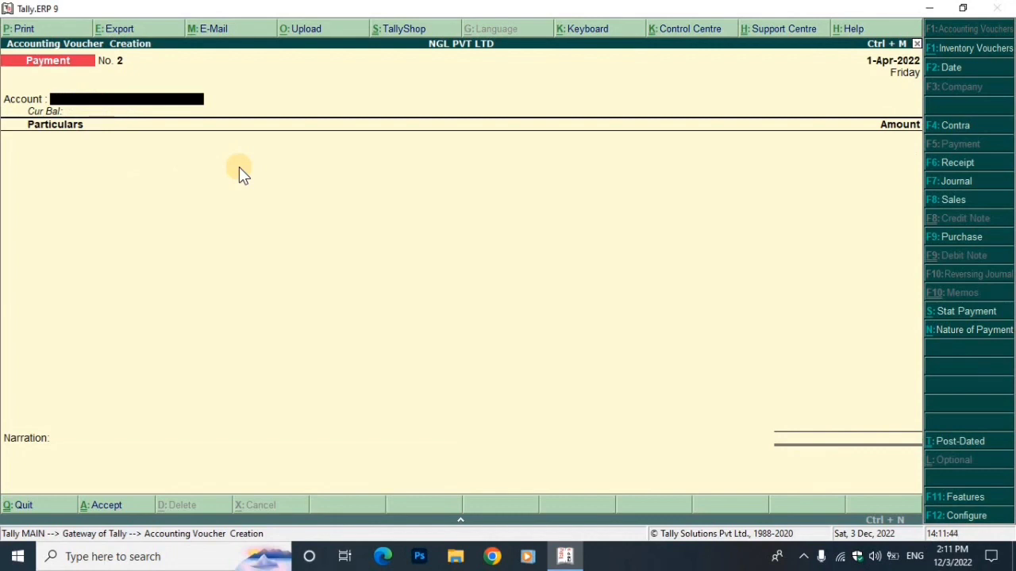
# Pay 41,200.00 in Cash to Ravi Electronics PVT LTD, no narration, and save voucher No. 2
pyautogui.write('Cas')
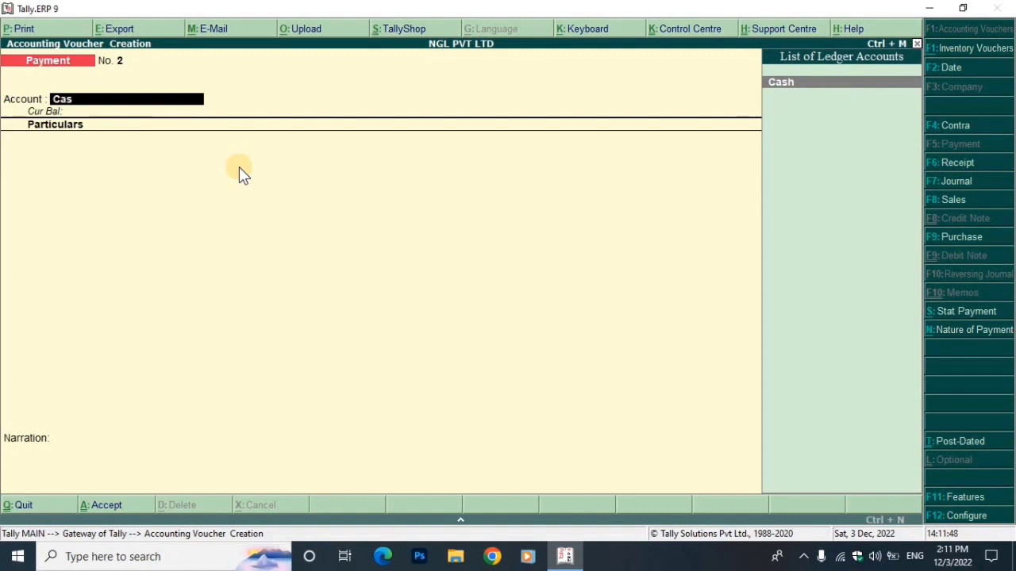
pyautogui.press('Return')
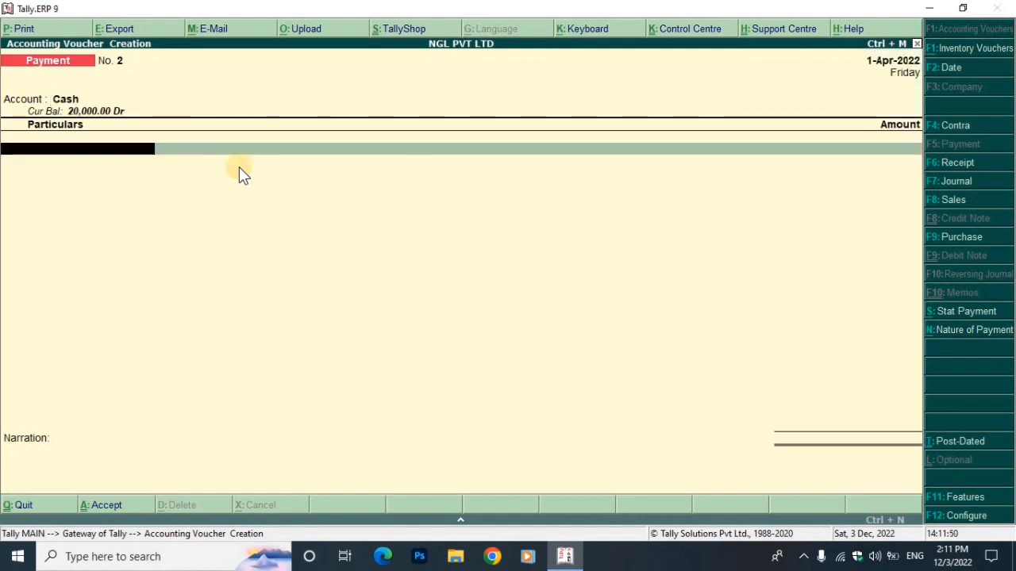
pyautogui.write('N')
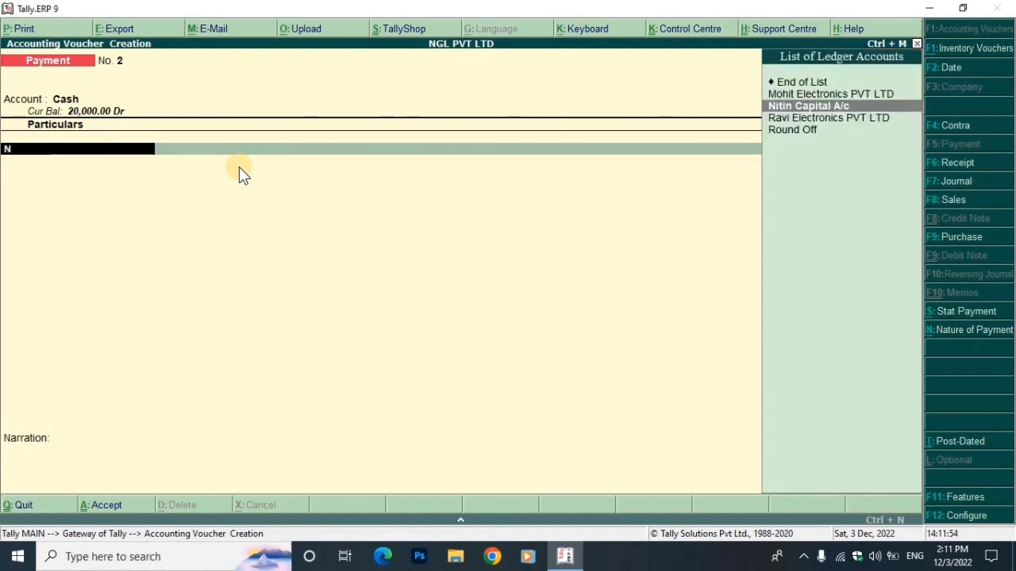
pyautogui.press('Down')
pyautogui.press('Return')
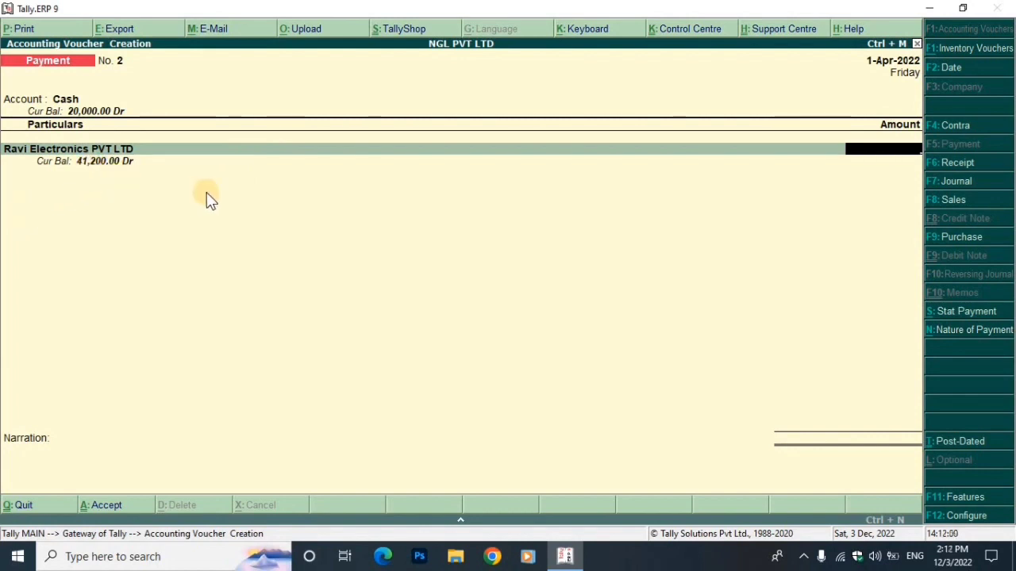
pyautogui.write('412000')
pyautogui.press('BackSpace')
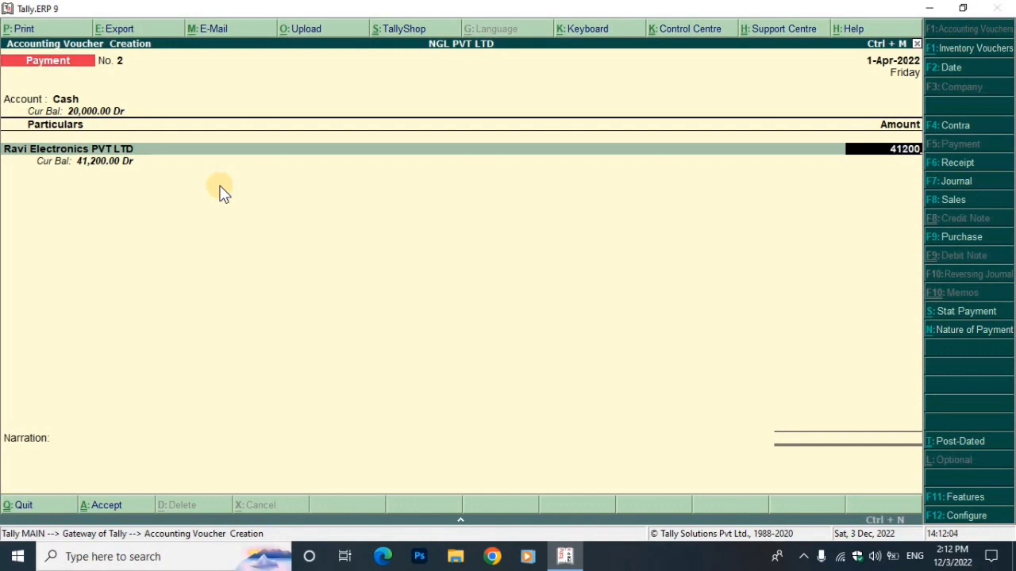
pyautogui.press('Return')
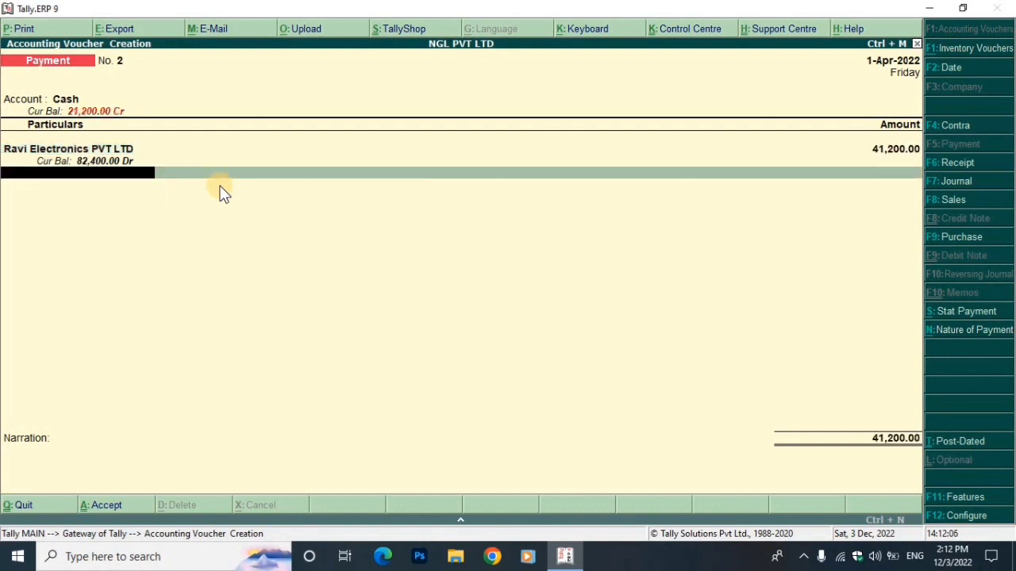
pyautogui.press('Return')
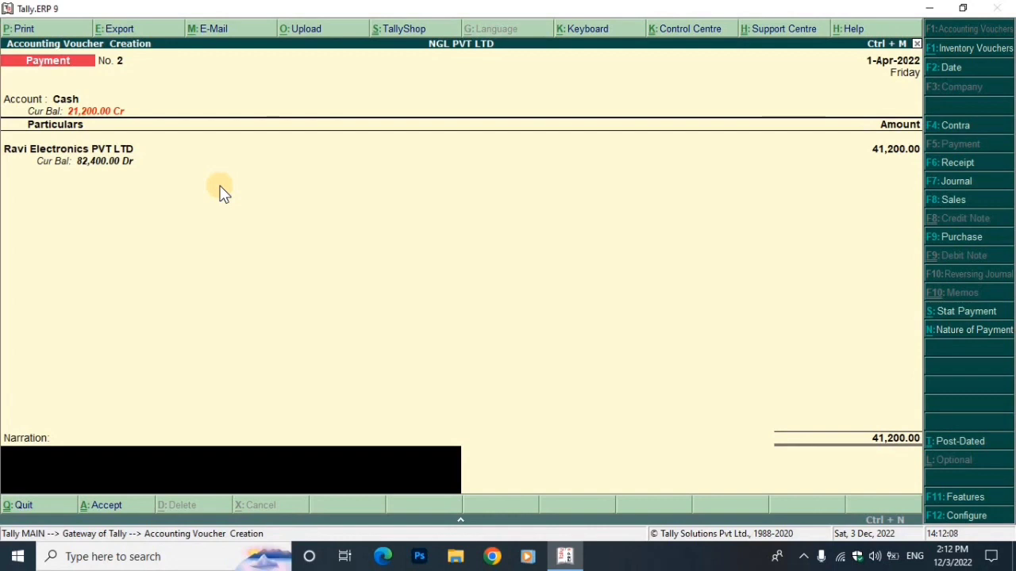
pyautogui.press('Return')
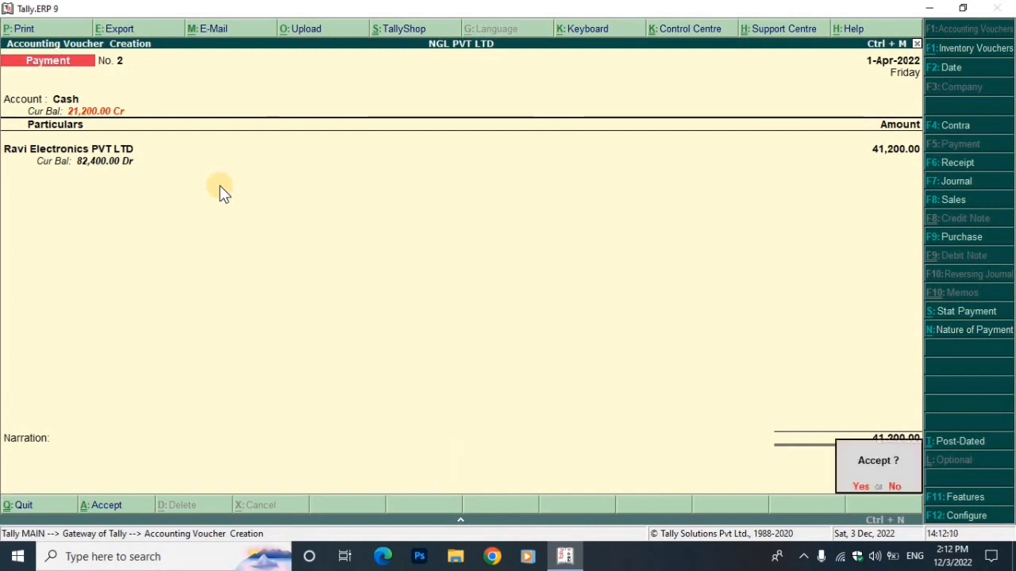
pyautogui.press('Return')
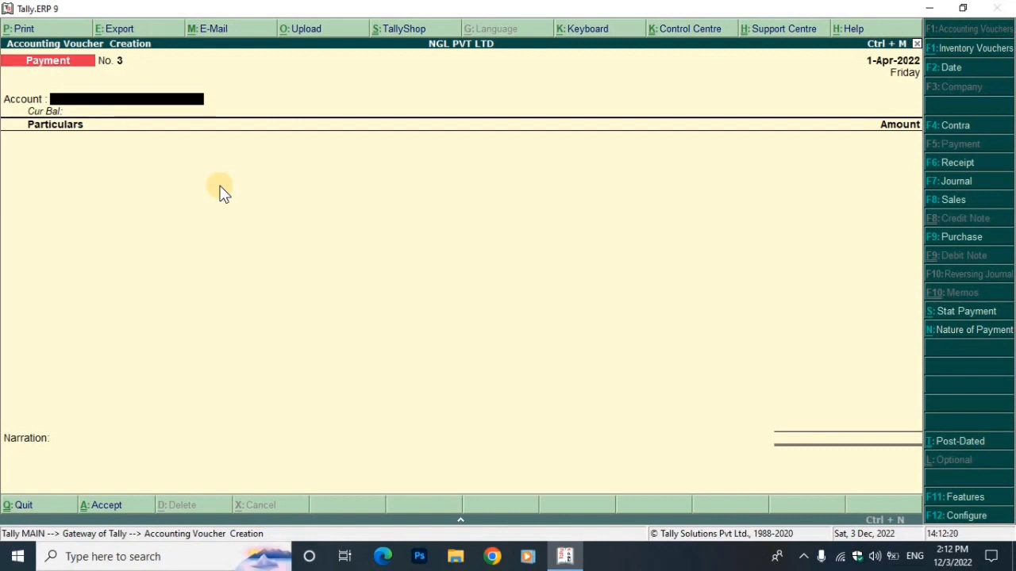
# Leave voucher entry and review both payment vouchers in the 1-Apr-2022 Day Book
pyautogui.press('Escape')
pyautogui.press('Return')
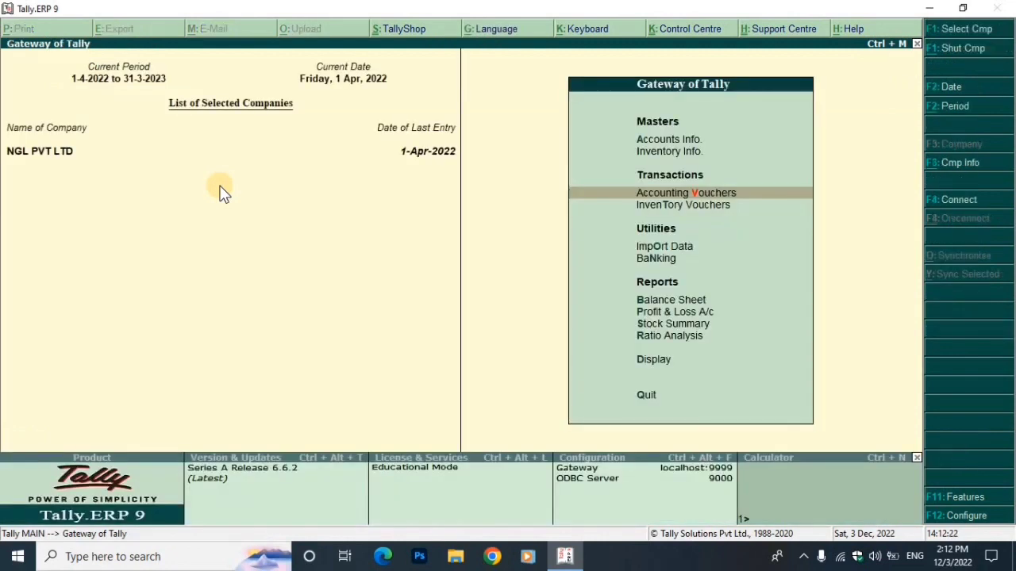
pyautogui.press('Down')
pyautogui.press('Down')
pyautogui.press('Down')
pyautogui.press('Down')
pyautogui.press('Down')
pyautogui.press('Down')
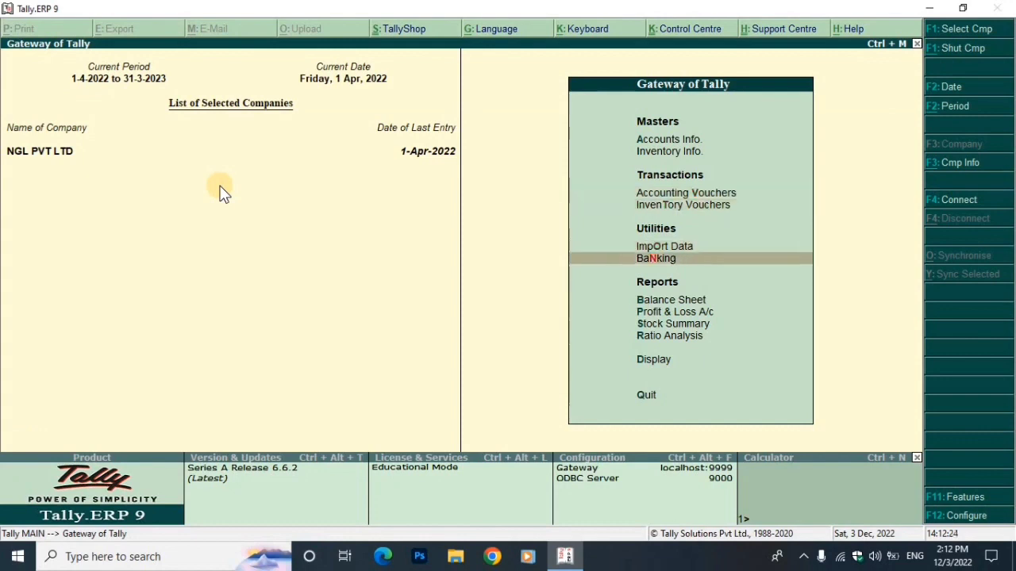
pyautogui.press('Down')
pyautogui.press('Down')
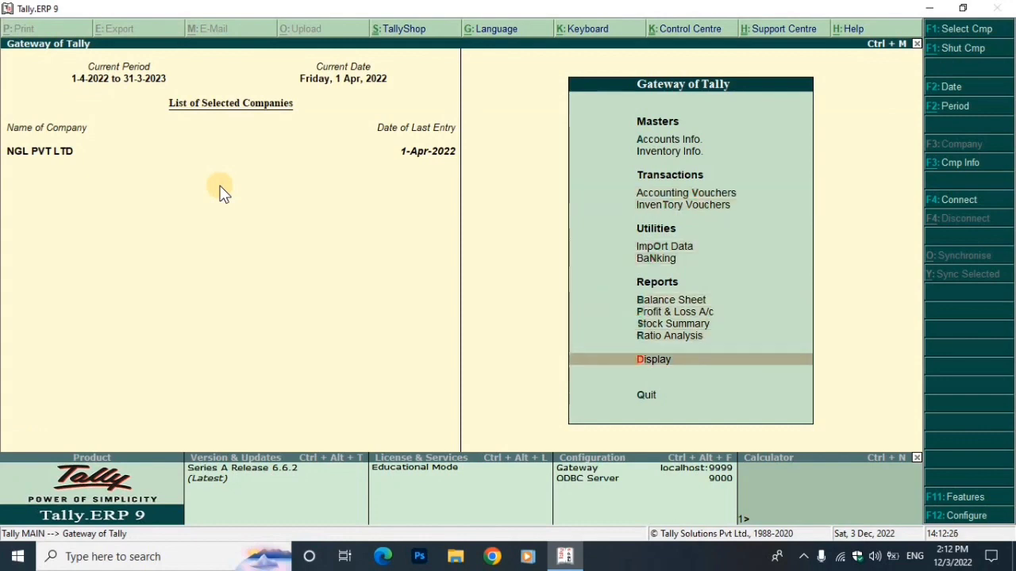
pyautogui.press('Return')
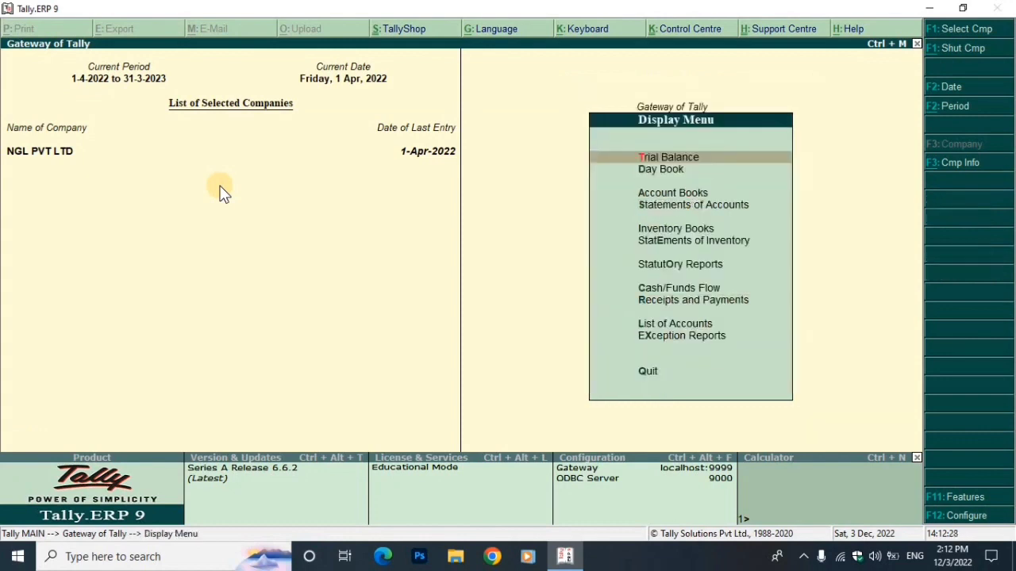
pyautogui.press('Down')
pyautogui.press('Return')
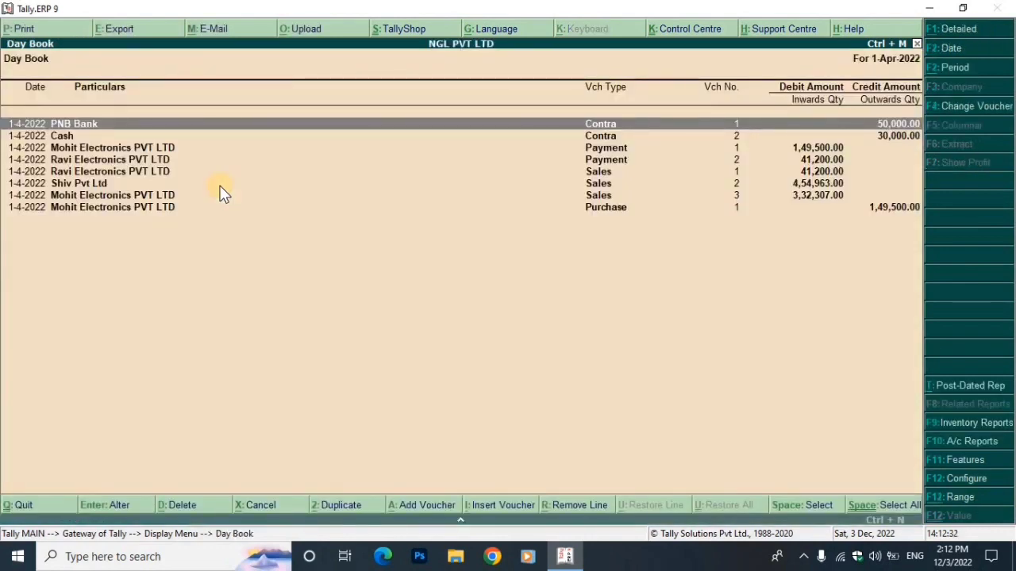
pyautogui.press('Down')
pyautogui.press('Down')
pyautogui.press('Down')
pyautogui.press('Down')
pyautogui.press('Down')
pyautogui.press('Down')
pyautogui.press('Down')
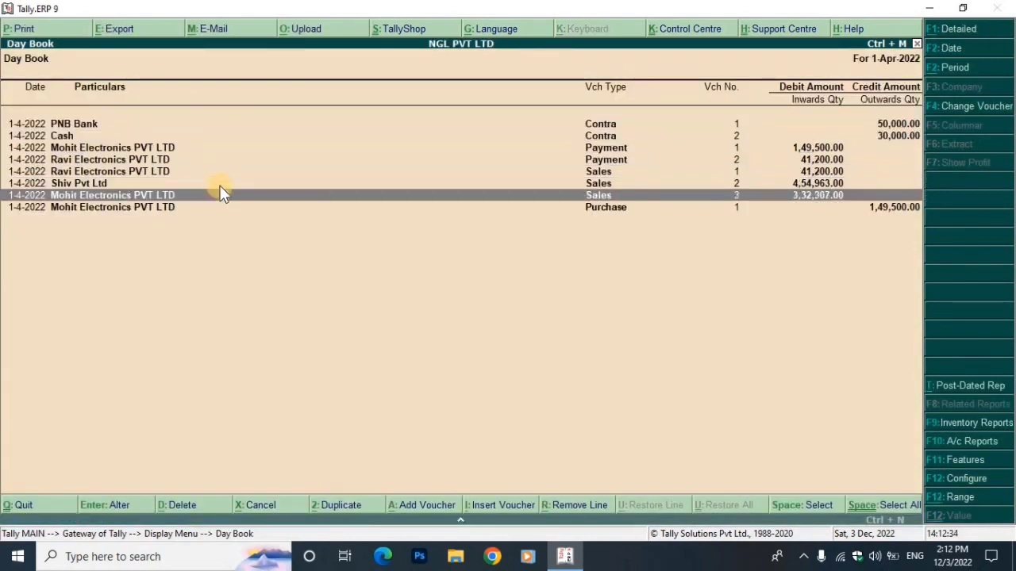
pyautogui.press('Up')
pyautogui.press('Up')
pyautogui.press('Up')
pyautogui.press('Up')
pyautogui.press('Up')
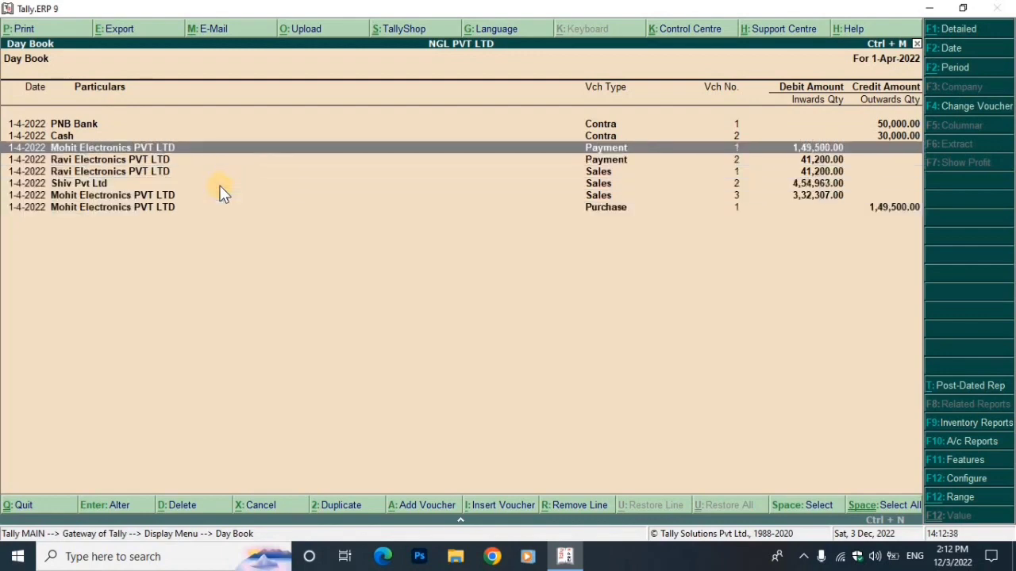
pyautogui.press('Escape')
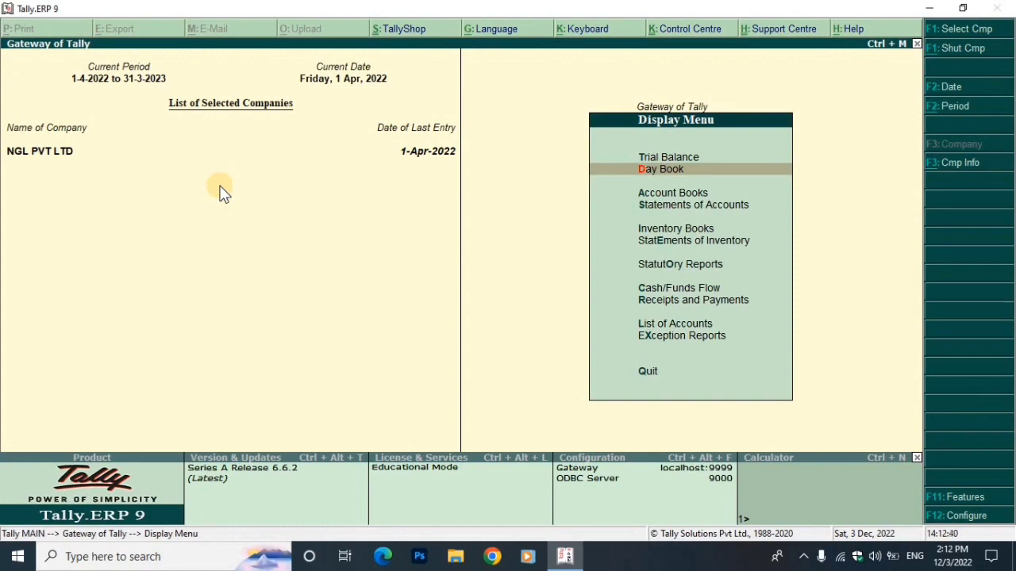
# Revisit the Purchase Register and the 1,49,500.00 Mohit Electronics purchase voucher
pyautogui.press('Escape')
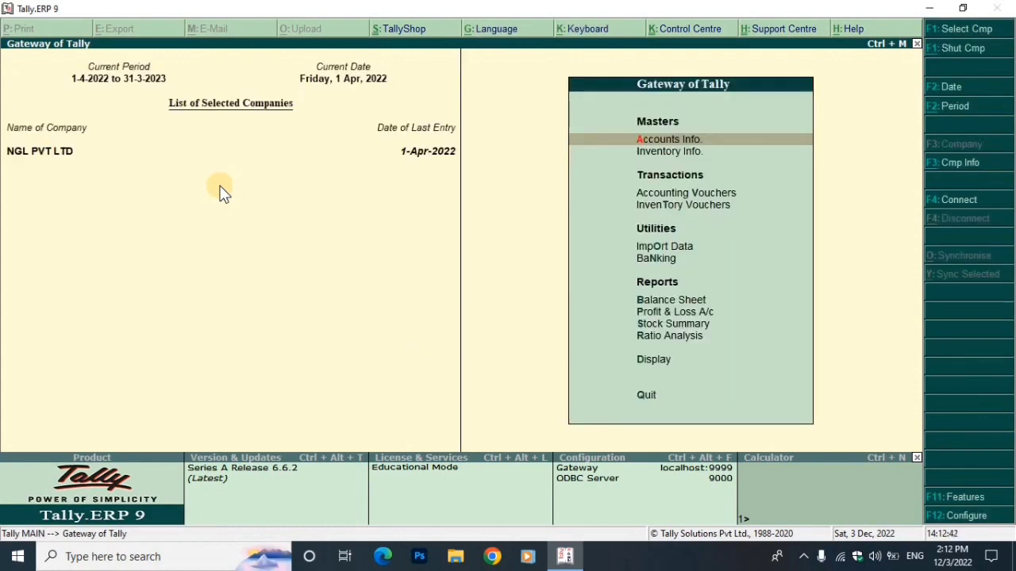
pyautogui.press('d')
pyautogui.press('a')
pyautogui.press('p')
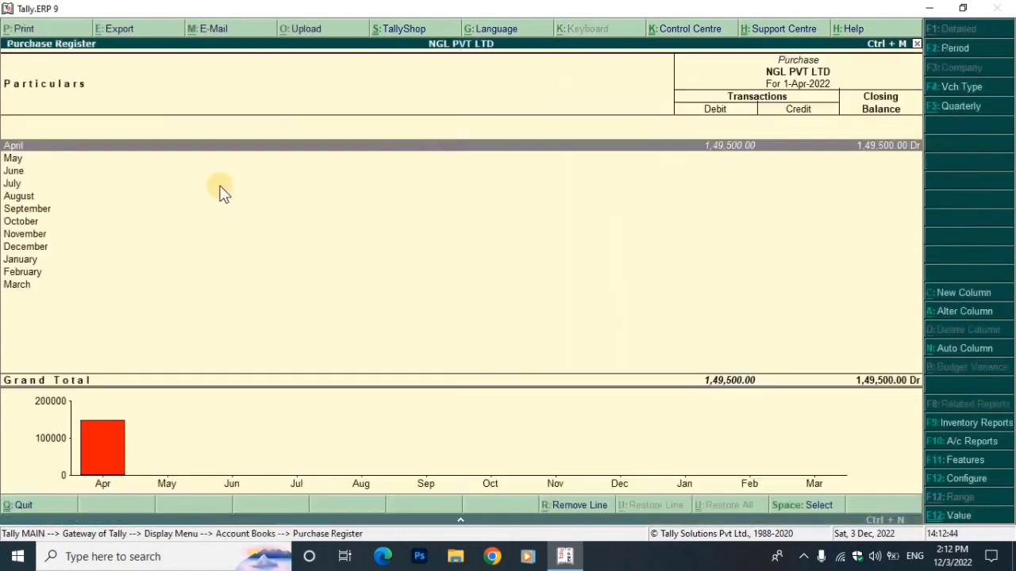
pyautogui.press('Return')
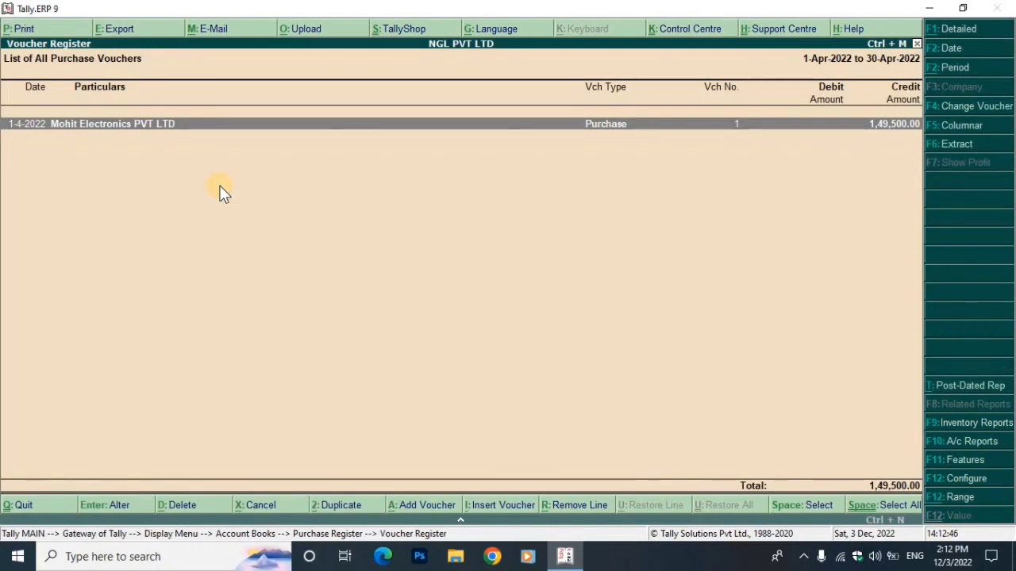
pyautogui.press('Escape')
pyautogui.press('Return')
pyautogui.press('Return')
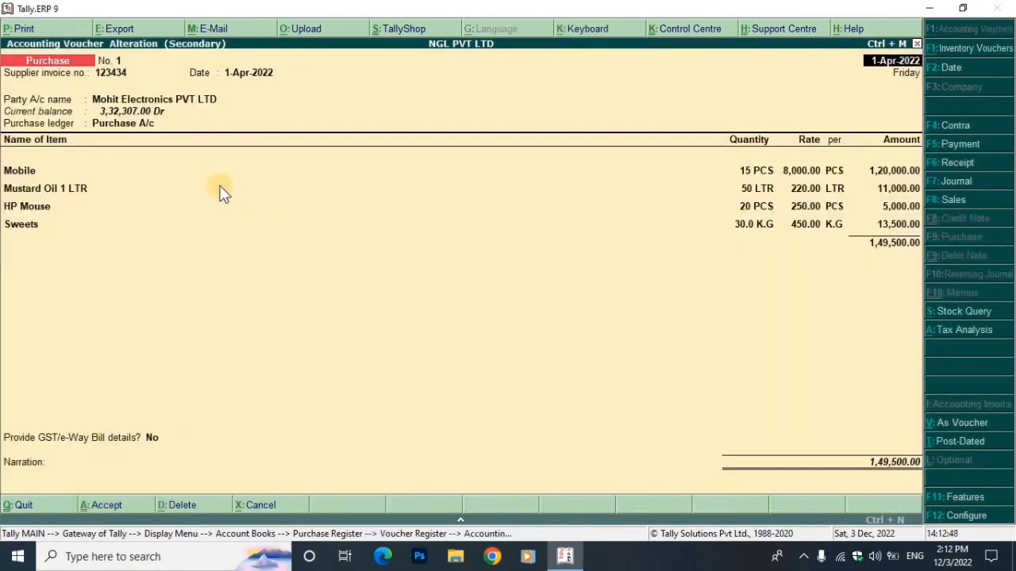
pyautogui.press('Escape')
pyautogui.press('Return')
# Back out to the Gateway of Tally, declining to quit
pyautogui.press('Escape')
pyautogui.press('Escape')
pyautogui.press('Escape')
pyautogui.press('Escape')
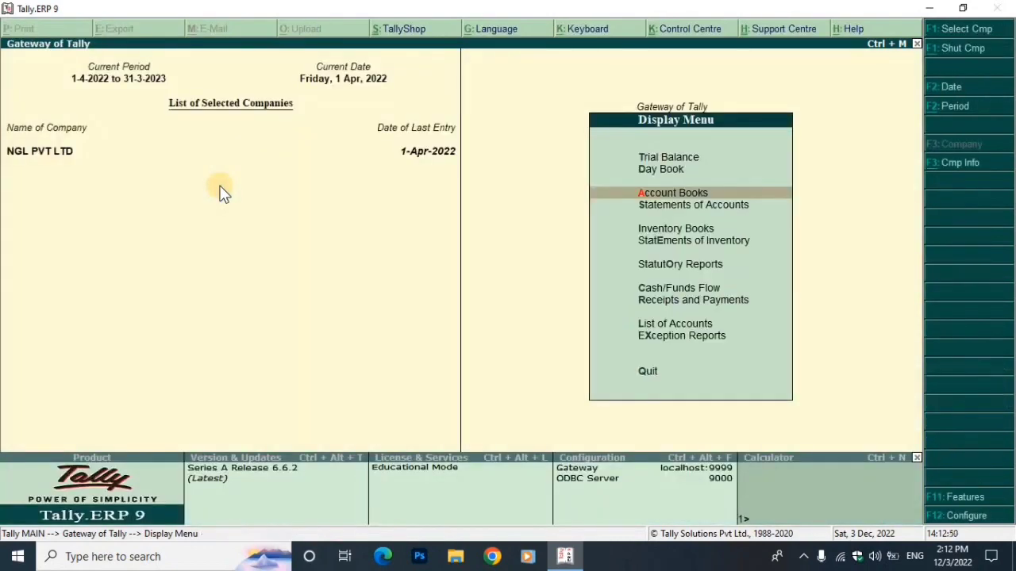
pyautogui.press('Escape')
pyautogui.press('Escape')
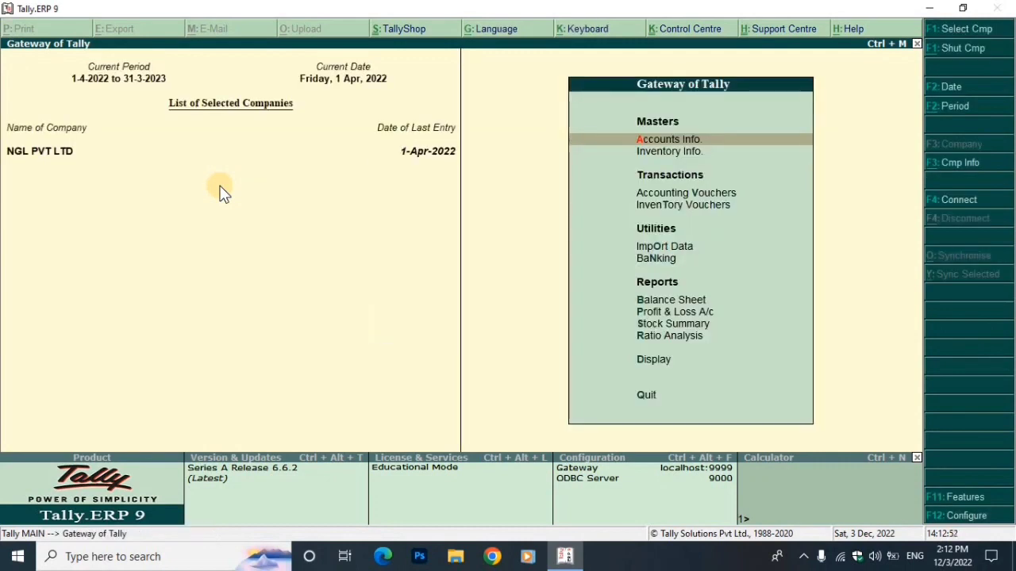
pyautogui.press('Down')
pyautogui.press('Down')
pyautogui.press('Down')
pyautogui.press('Down')
pyautogui.press('Down')
pyautogui.press('Down')
pyautogui.press('Up')
pyautogui.press('Up')
pyautogui.press('Up')
pyautogui.press('Up')
pyautogui.press('Up')
pyautogui.press('Down')
pyautogui.press('Down')
pyautogui.press('Down')
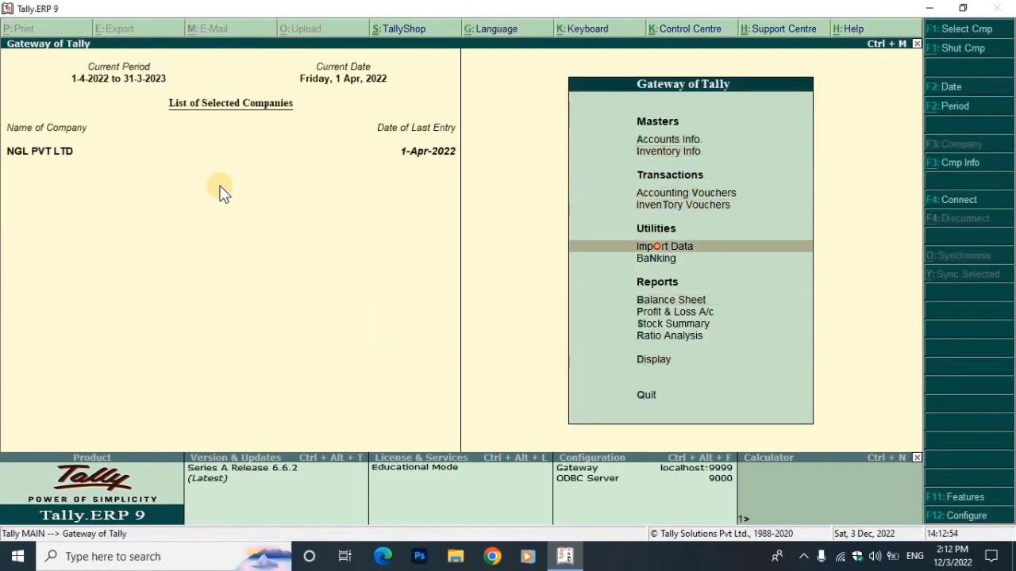
pyautogui.press('Down')
pyautogui.press('Down')
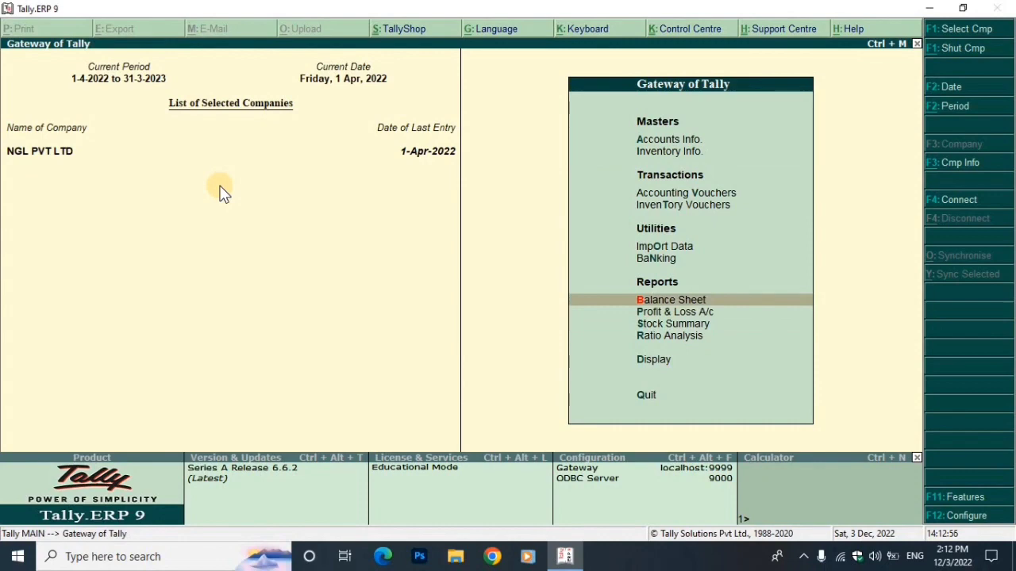
# From the Balance Sheet, check the PNB Bank ledger's April entries showing 1,69,500.00 Cr
pyautogui.press('Return')
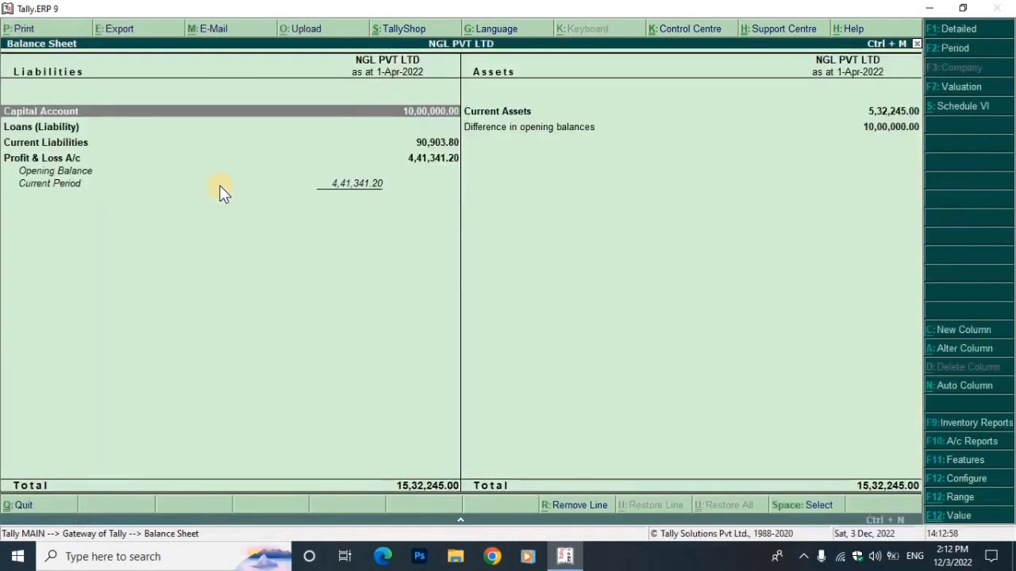
pyautogui.press('Right')
pyautogui.press('Return')
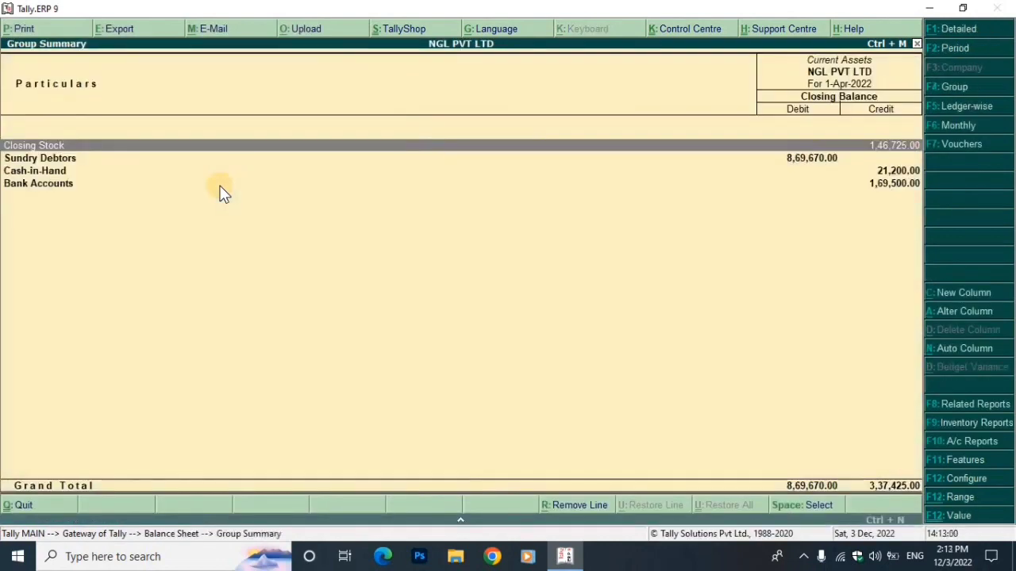
pyautogui.press('Down')
pyautogui.press('Down')
pyautogui.press('Down')
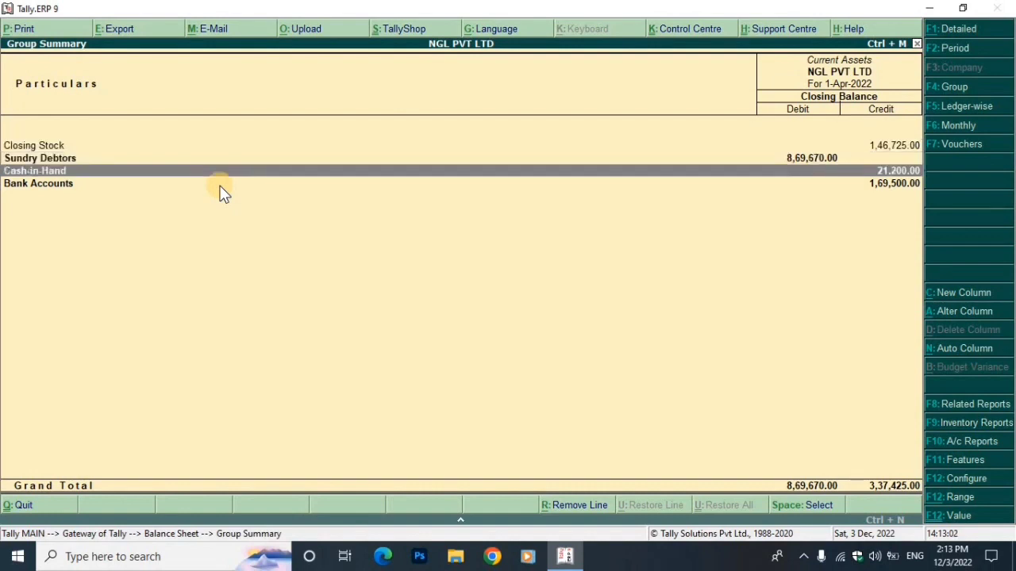
pyautogui.press('Return')
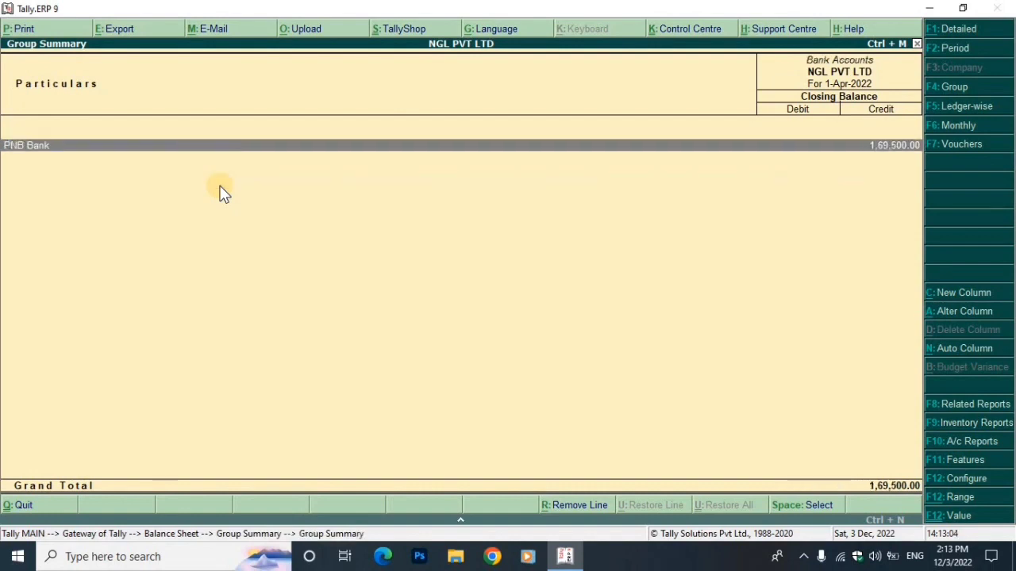
pyautogui.press('Return')
pyautogui.press('Return')
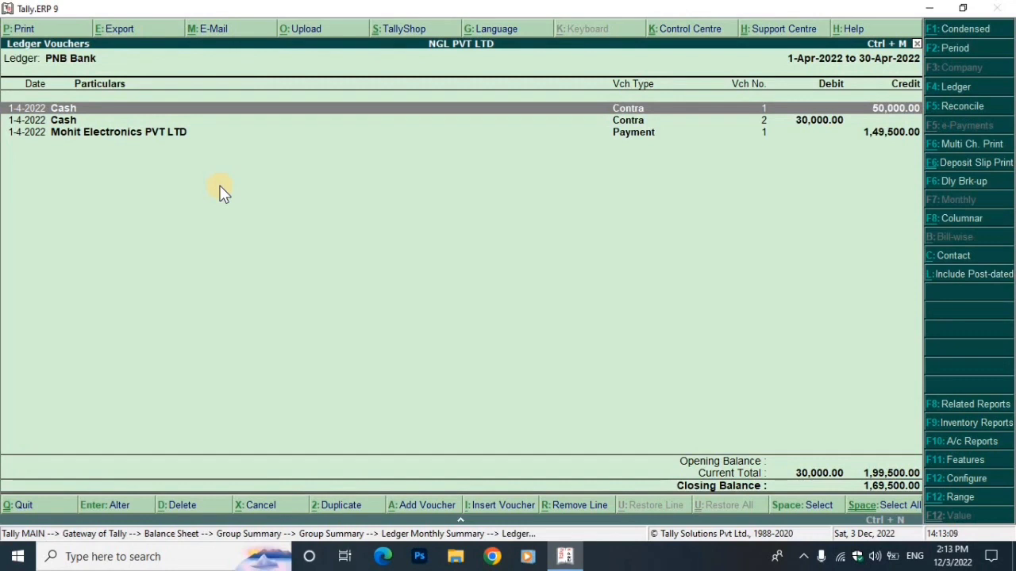
pyautogui.press('Down')
pyautogui.press('Up')
pyautogui.press('Down')
pyautogui.press('Down')
pyautogui.press('Up')
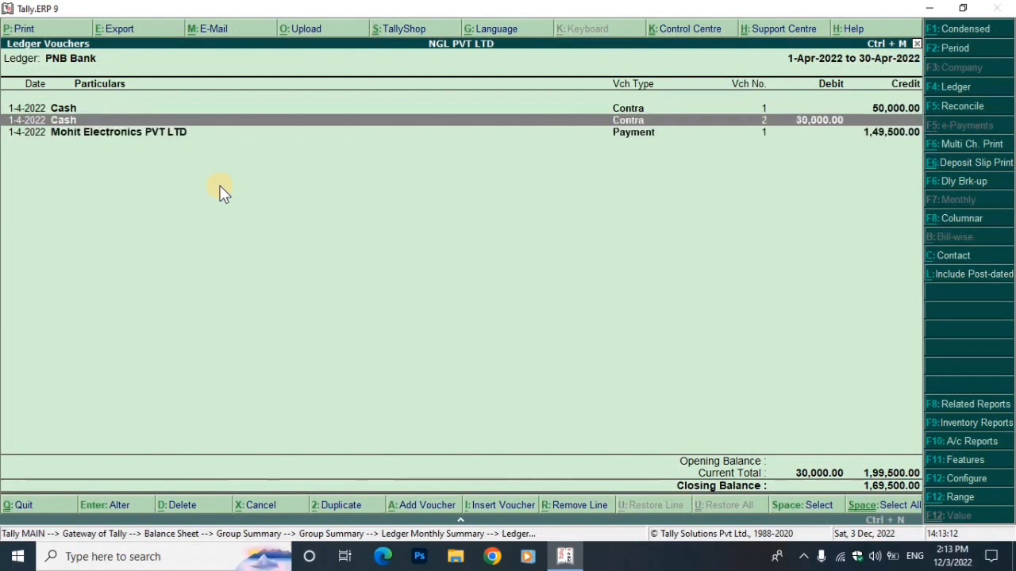
pyautogui.press('Down')
pyautogui.press('Up')
pyautogui.press('Down')
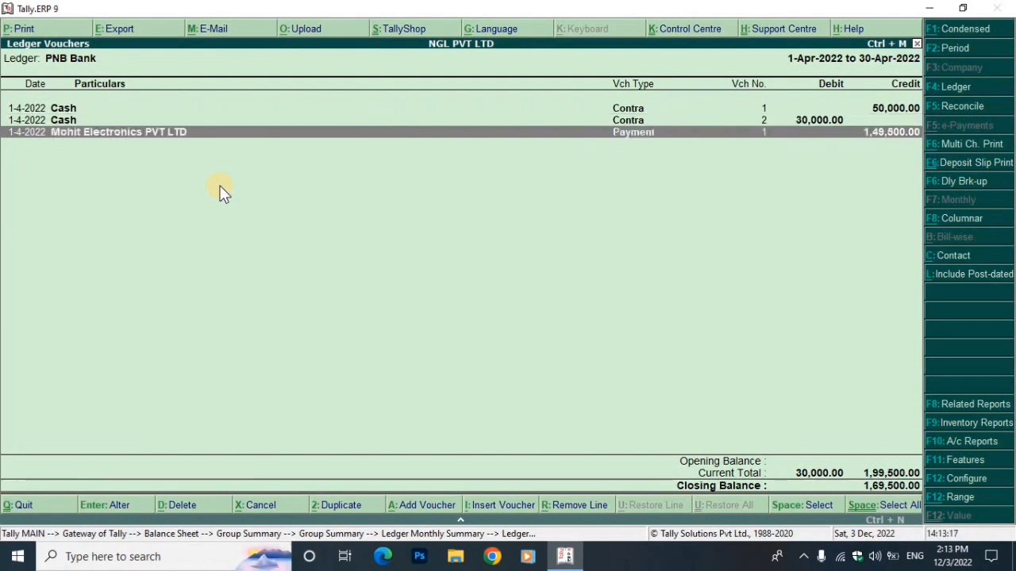
pyautogui.press('Escape')
pyautogui.press('Escape')
pyautogui.press('Escape')
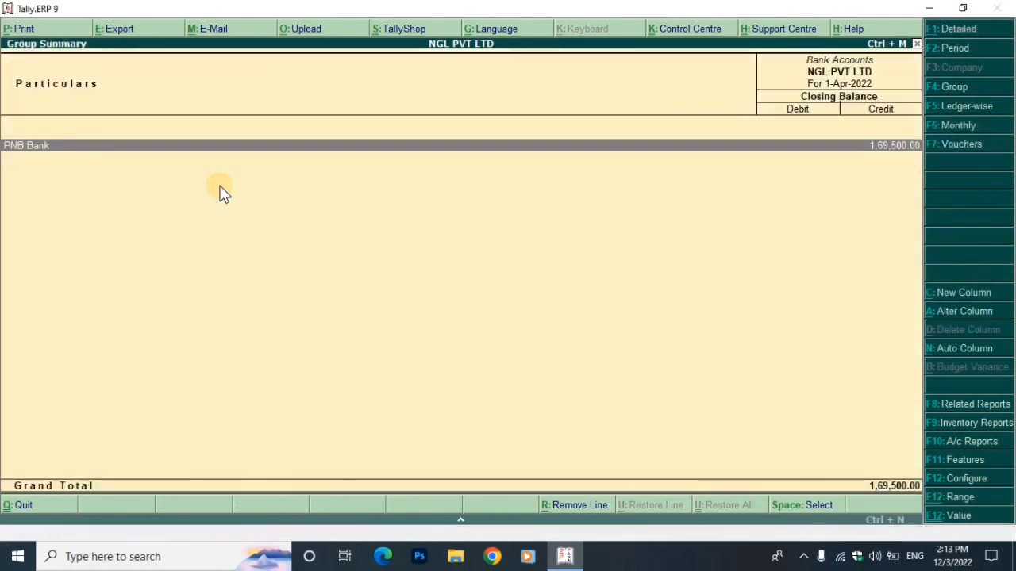
# Check the Cash ledger's April entries (21,200.00 Cr), then back out to the Gateway
pyautogui.press('Up')
pyautogui.press('Return')
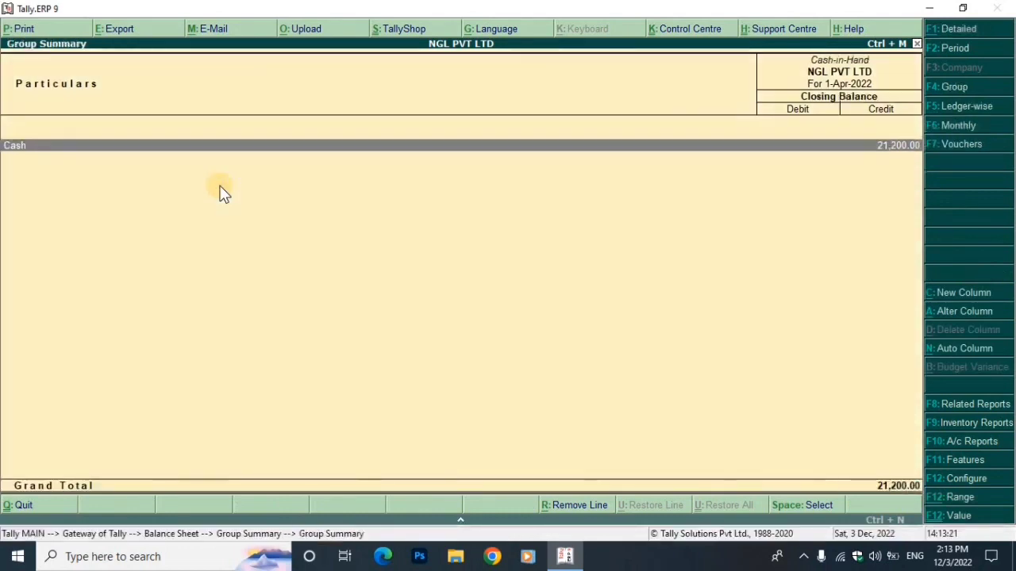
pyautogui.press('Return')
pyautogui.press('Return')
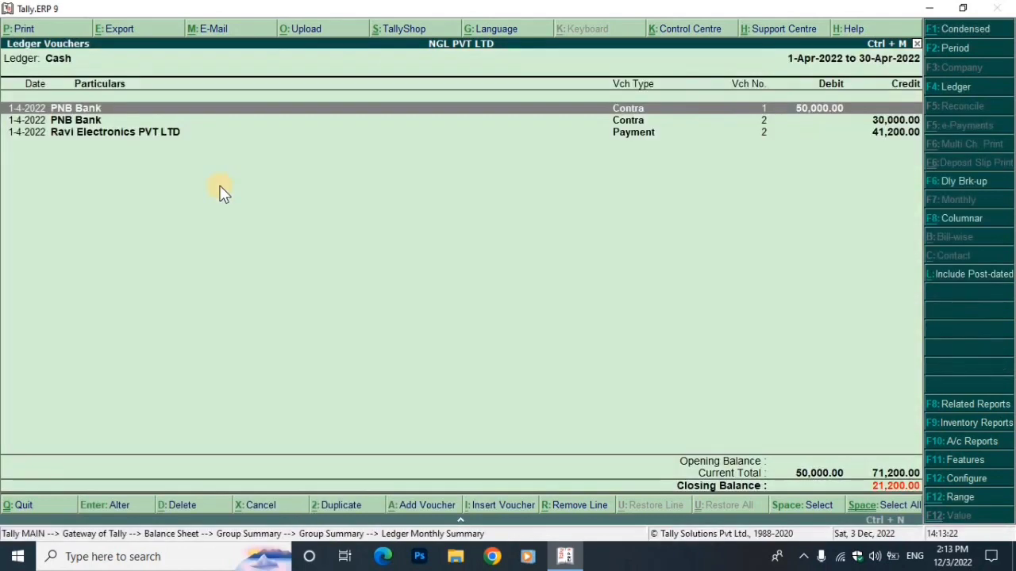
pyautogui.press('Down')
pyautogui.press('Down')
pyautogui.press('Up')
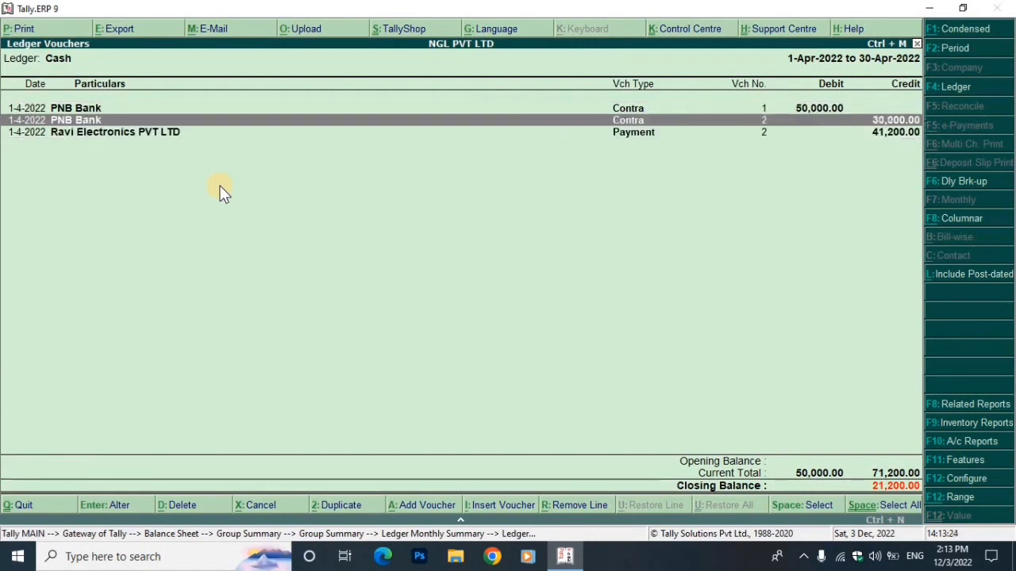
pyautogui.press('Down')
pyautogui.press('Escape')
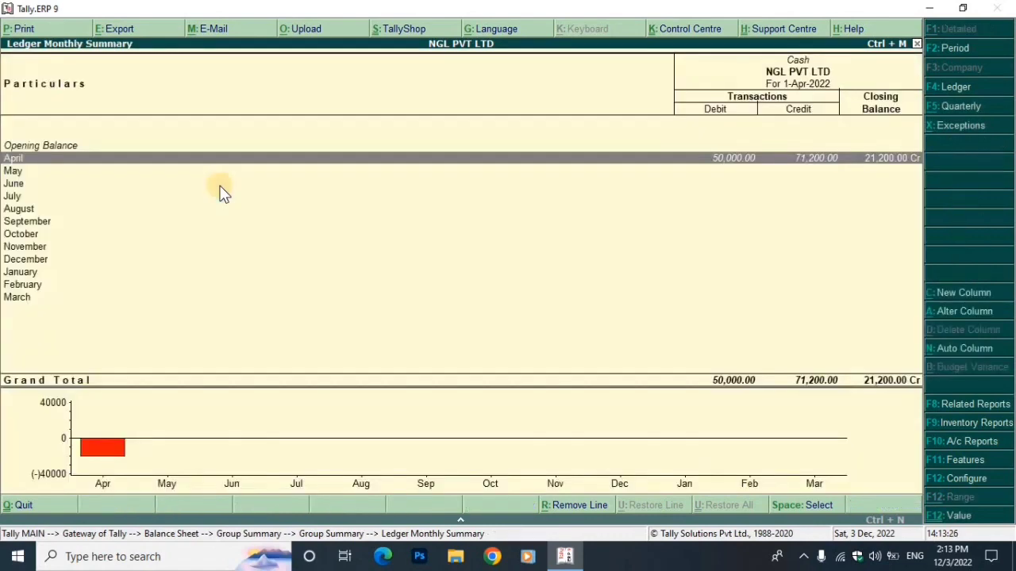
pyautogui.press('Escape')
pyautogui.press('Escape')
pyautogui.press('Escape')
pyautogui.press('Escape')
pyautogui.press('Escape')
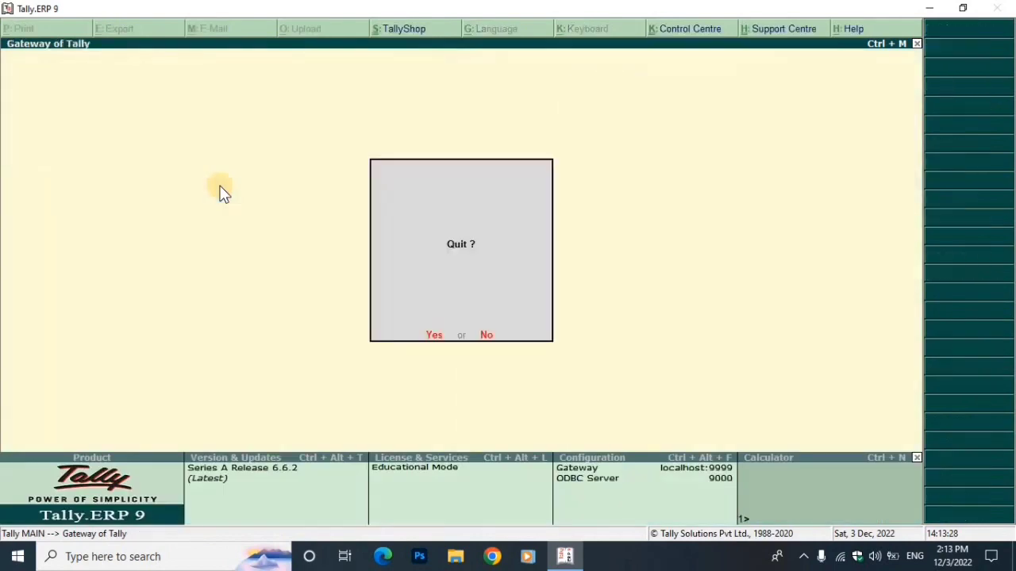
pyautogui.press('Escape')
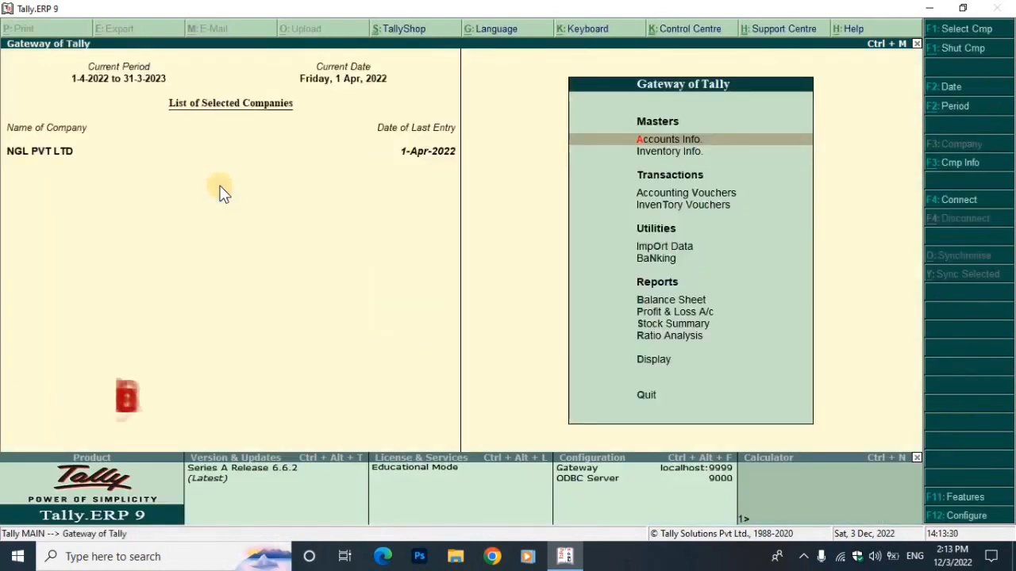
# Open the Mohit Electronics PVT LTD ledger vouchers from Display > Account Books > Ledger
pyautogui.press('d')
pyautogui.press('a')
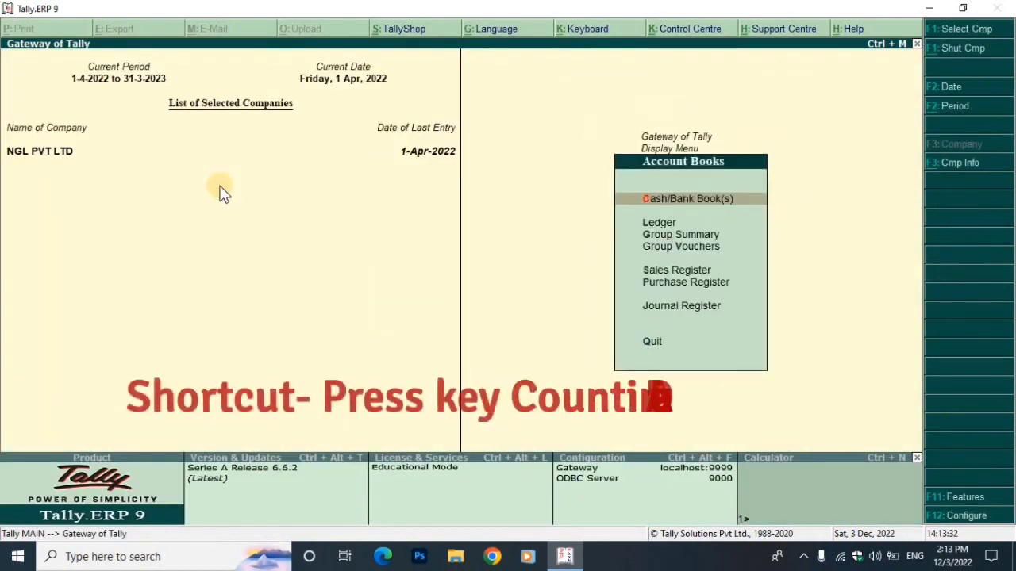
pyautogui.press('l')
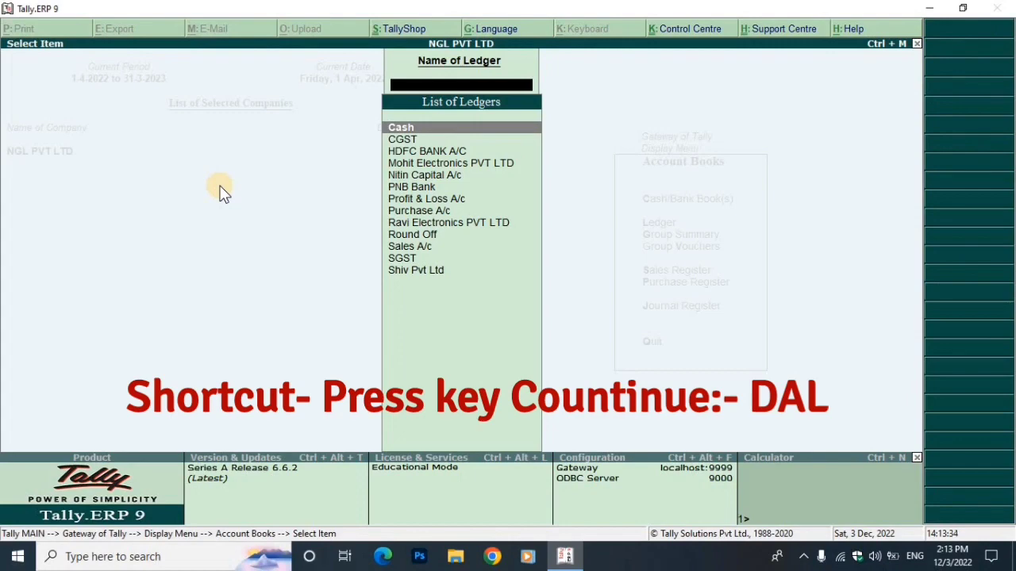
pyautogui.press('Down')
pyautogui.press('Down')
pyautogui.press('Down')
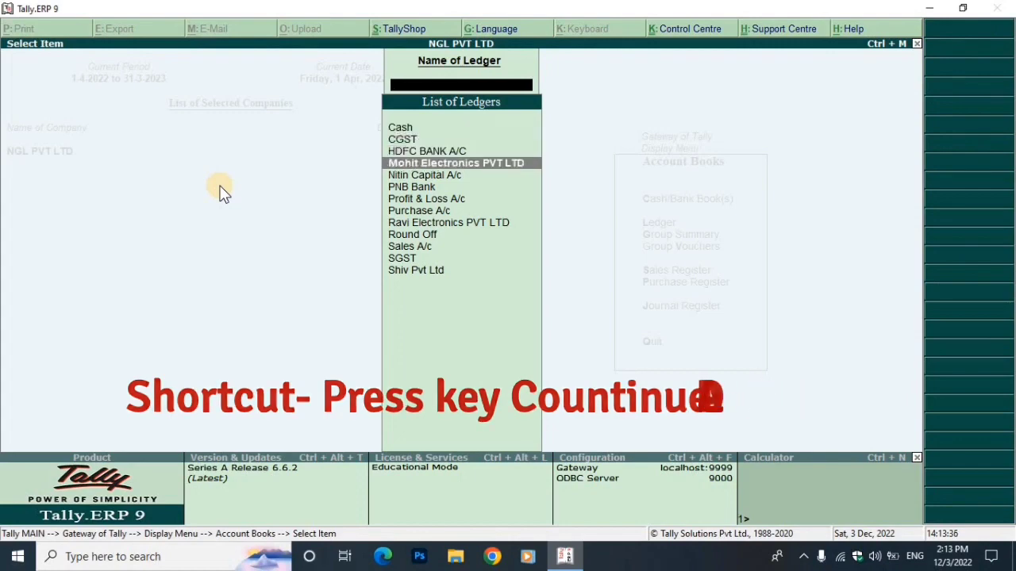
pyautogui.press('Return')
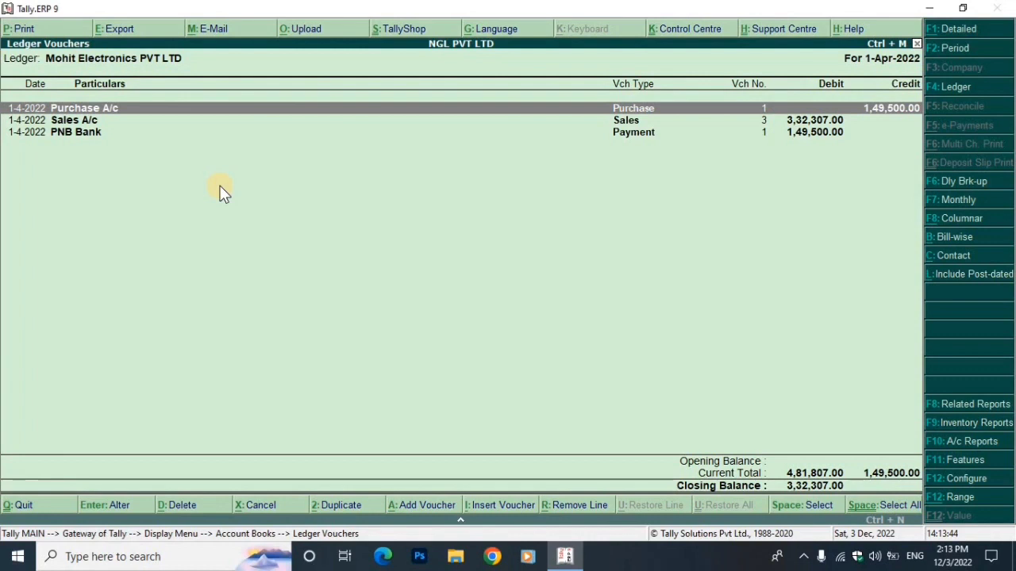
# Review its PNB Bank payment, Purchase A/c and Sales A/c entries, then return to Gateway
pyautogui.press('Down')
pyautogui.press('Down')
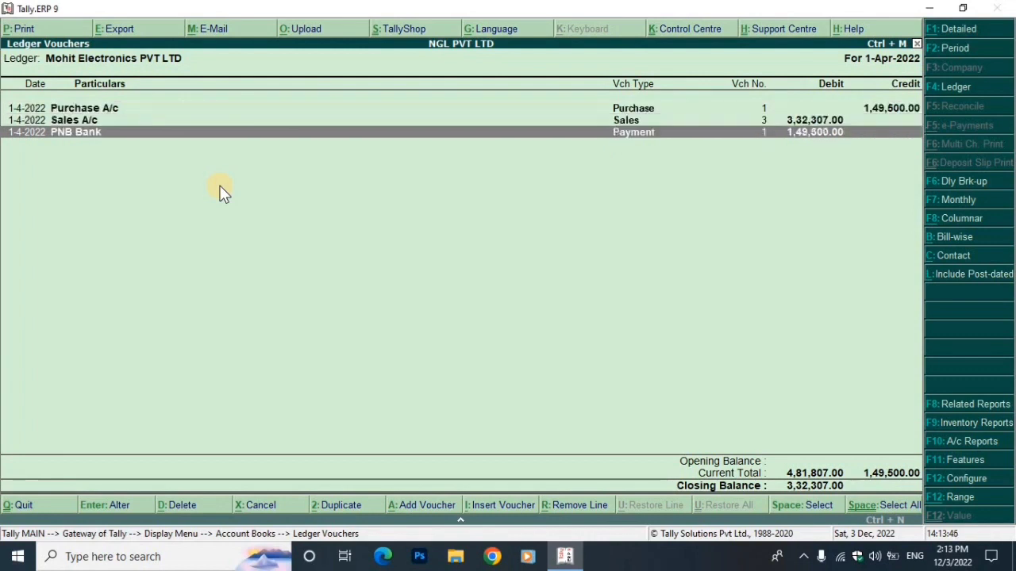
pyautogui.press('Up')
pyautogui.press('Up')
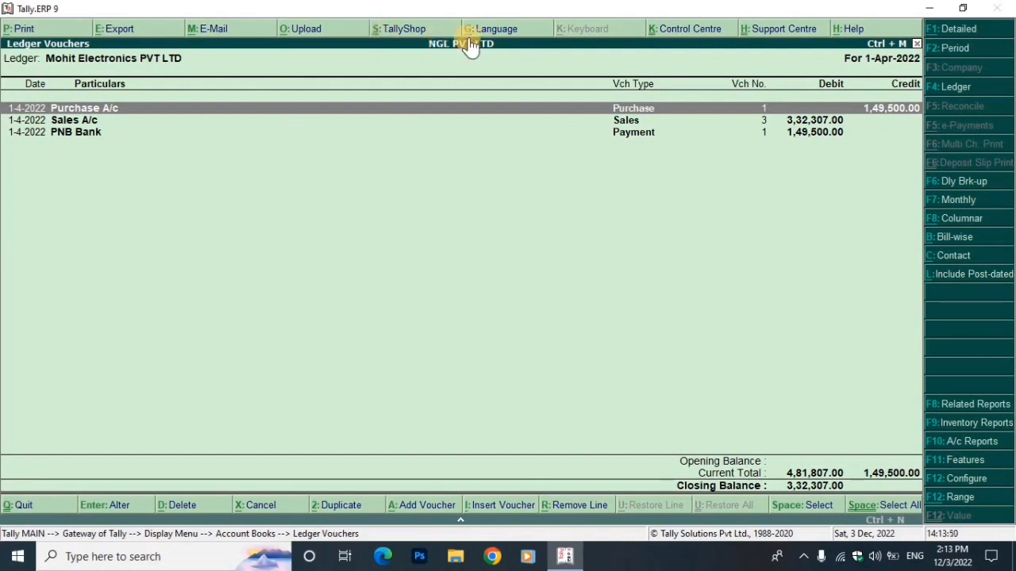
pyautogui.press('Down')
pyautogui.press('Down')
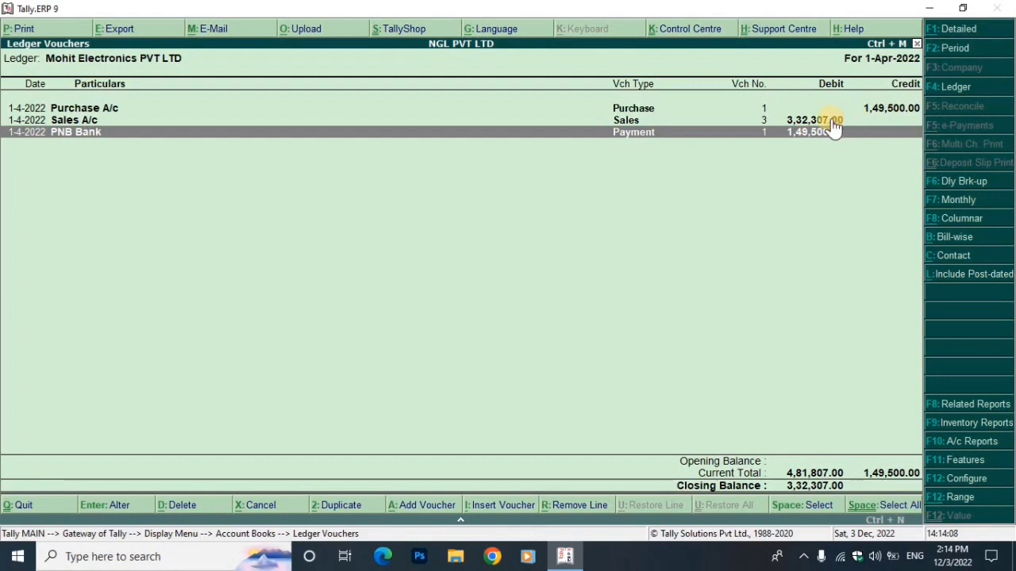
pyautogui.press('Escape')
pyautogui.press('Escape')
pyautogui.press('Escape')
pyautogui.press('Escape')
pyautogui.press('Escape')
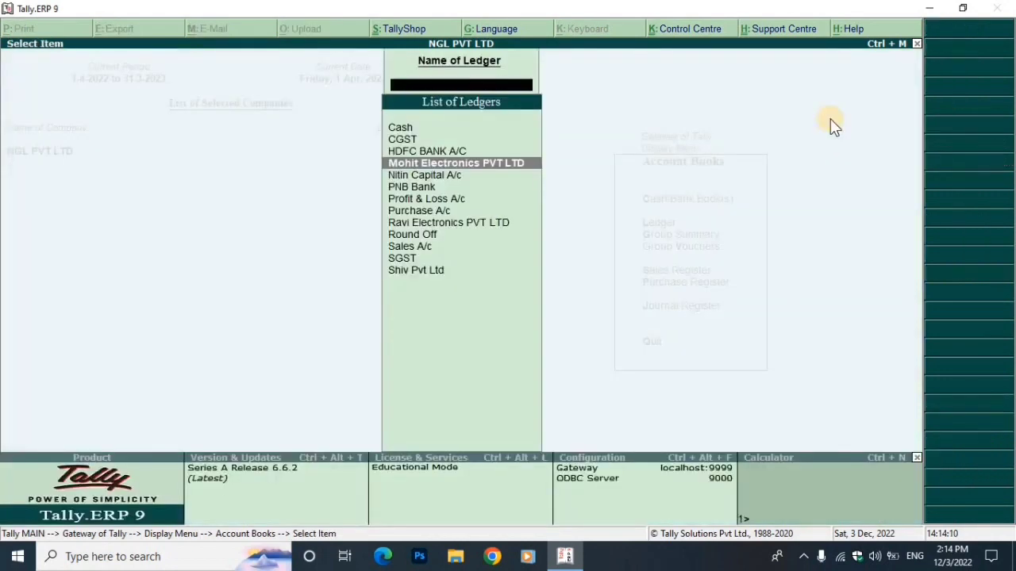
pyautogui.press('Escape')
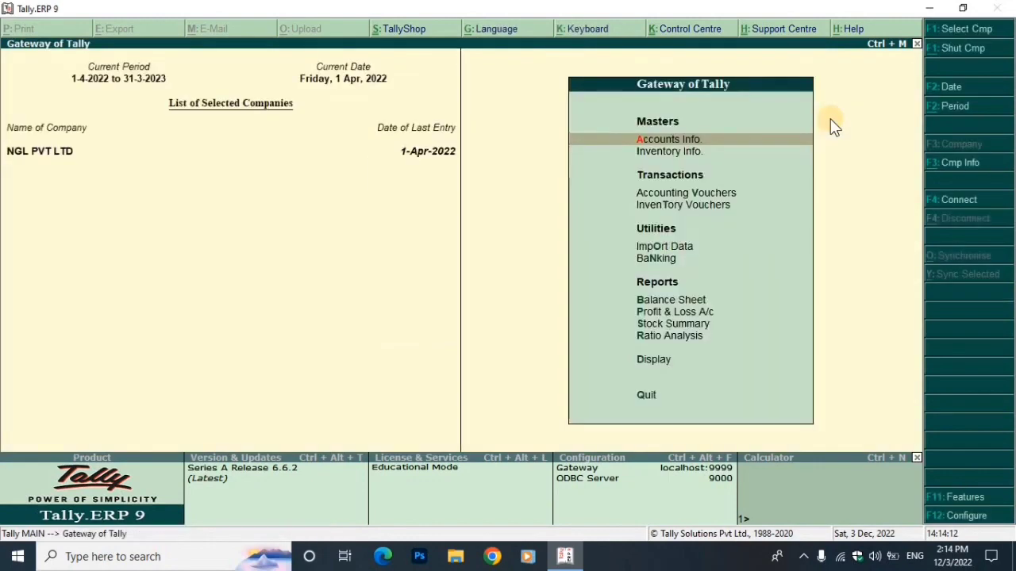